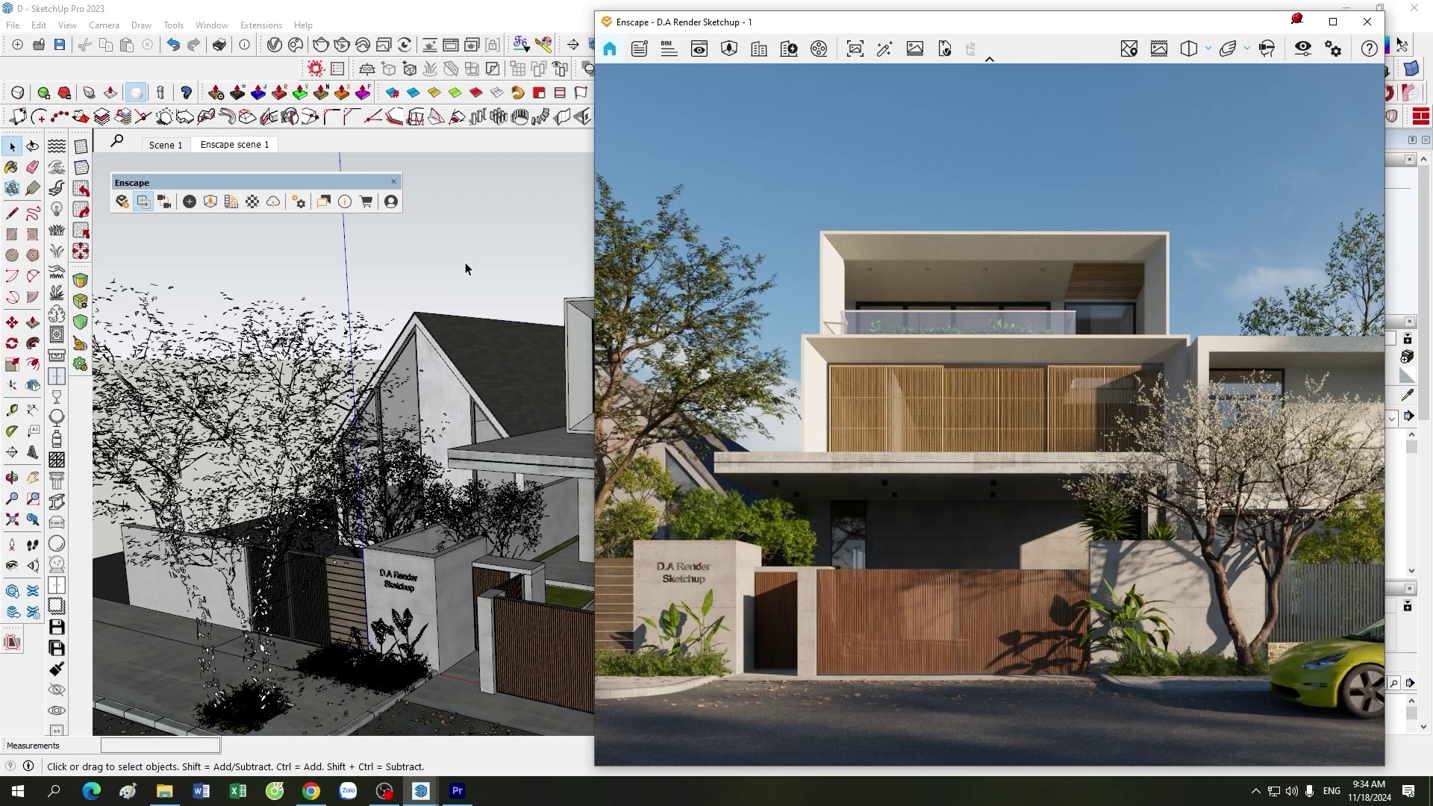
Move the floating Enscape toolbar slightly down and to the right over the model.
drag(291, 182, 316, 189)
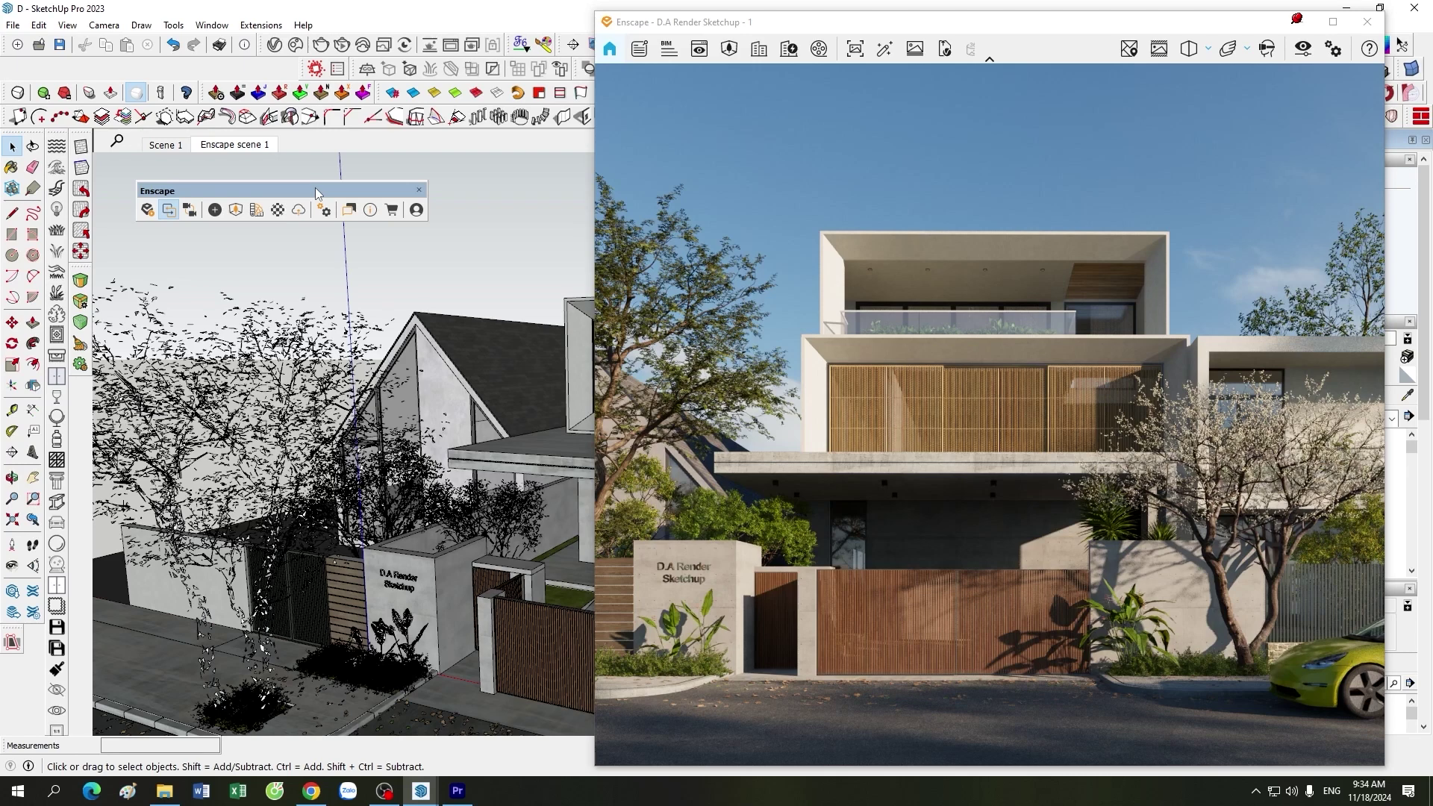
right_click(272, 81)
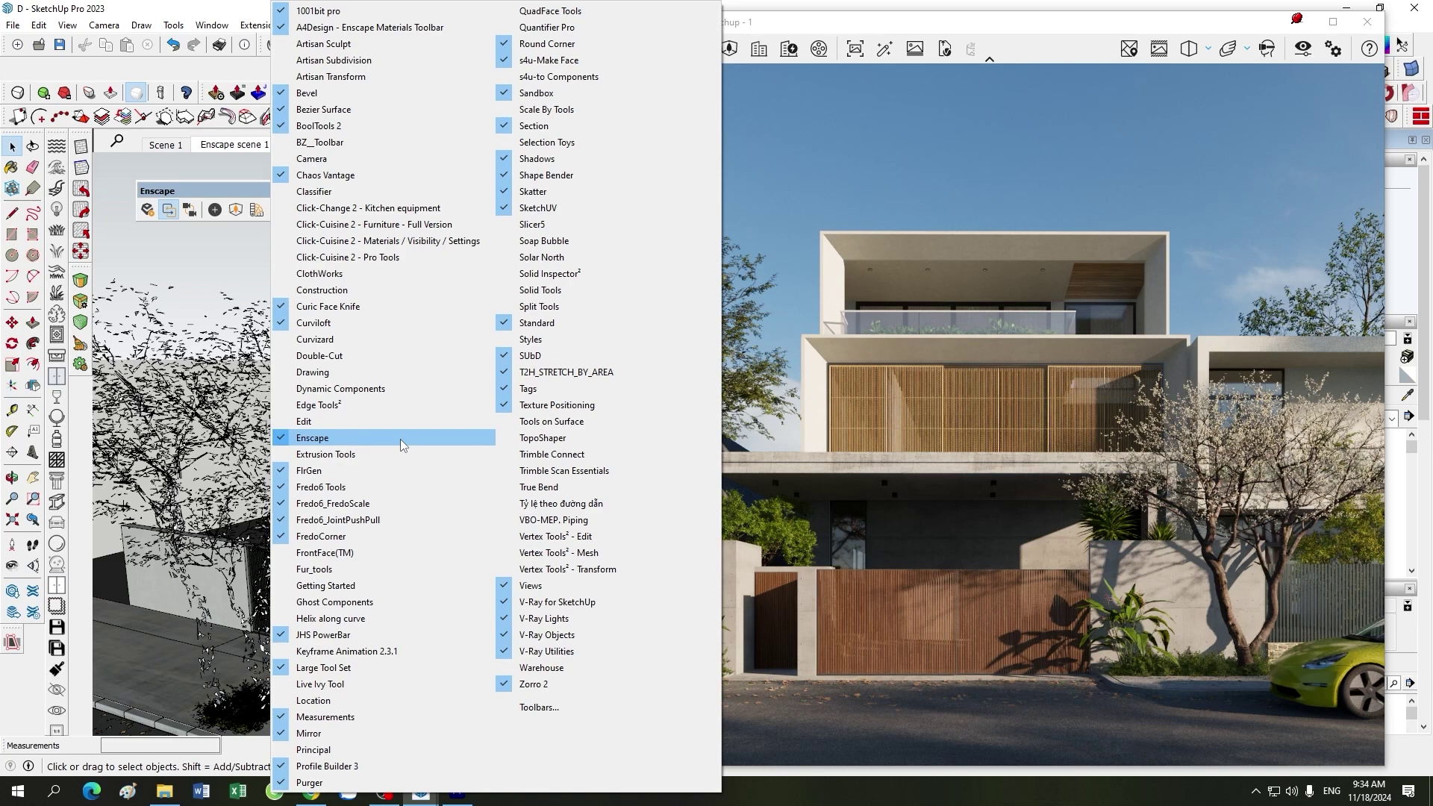
click(243, 76)
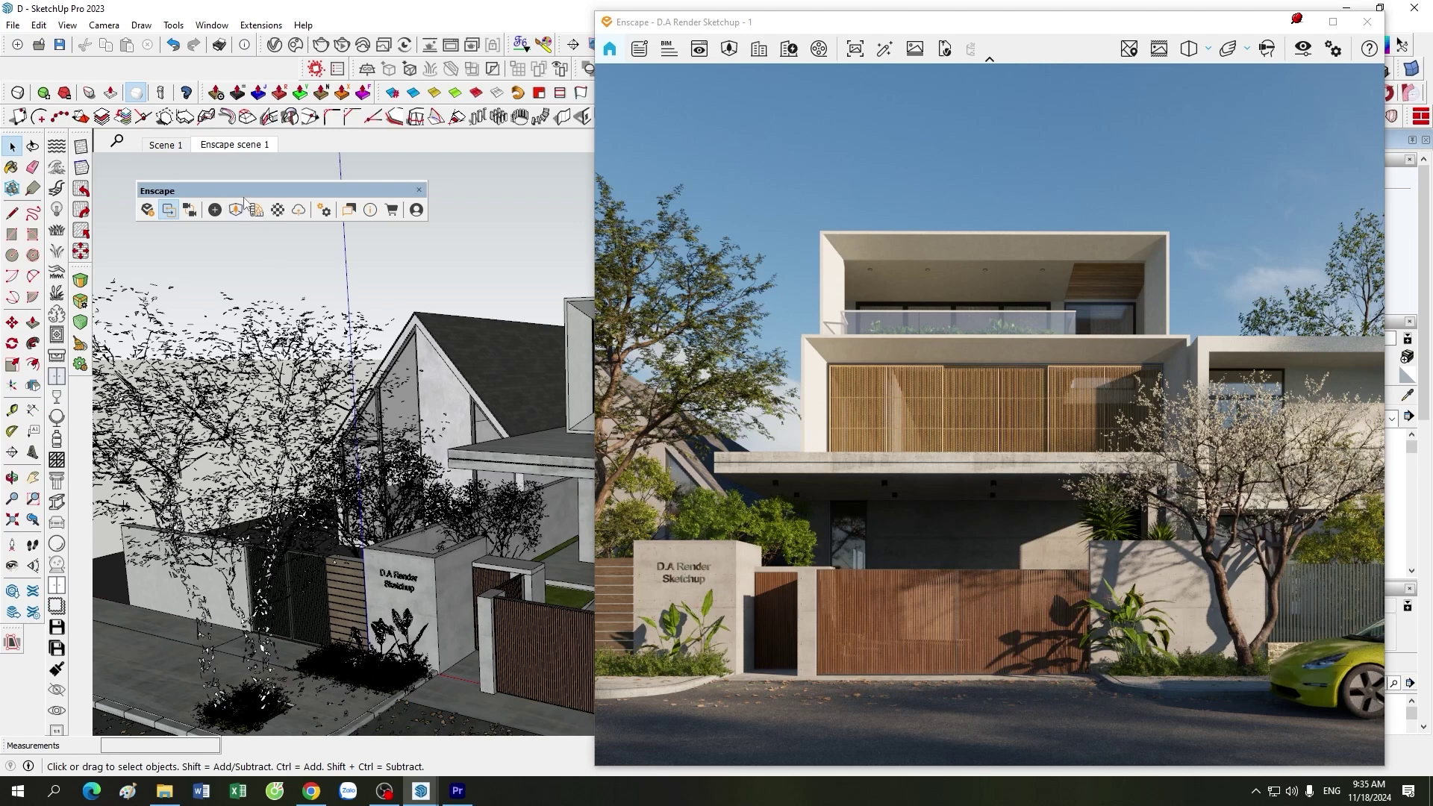
Reposition the Enscape toolbar up and left, just below the scene tabs.
drag(244, 193, 228, 189)
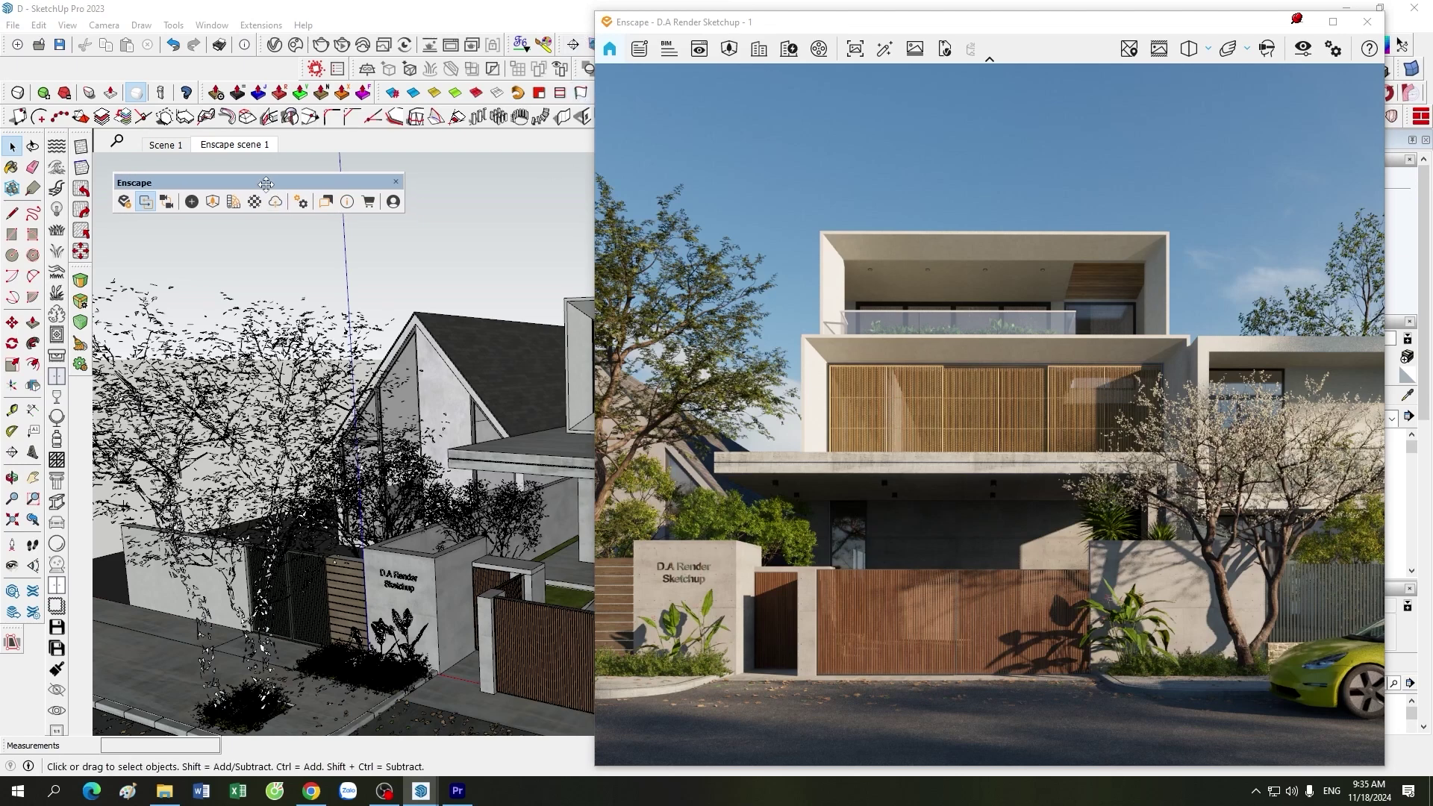
Nudge the Enscape toolbar left, toggle Live Updates, and zoom in on the gate and signage wall.
drag(273, 186, 265, 184)
click(146, 202)
scroll(448, 624, up, 1)
scroll(448, 624, up, 1)
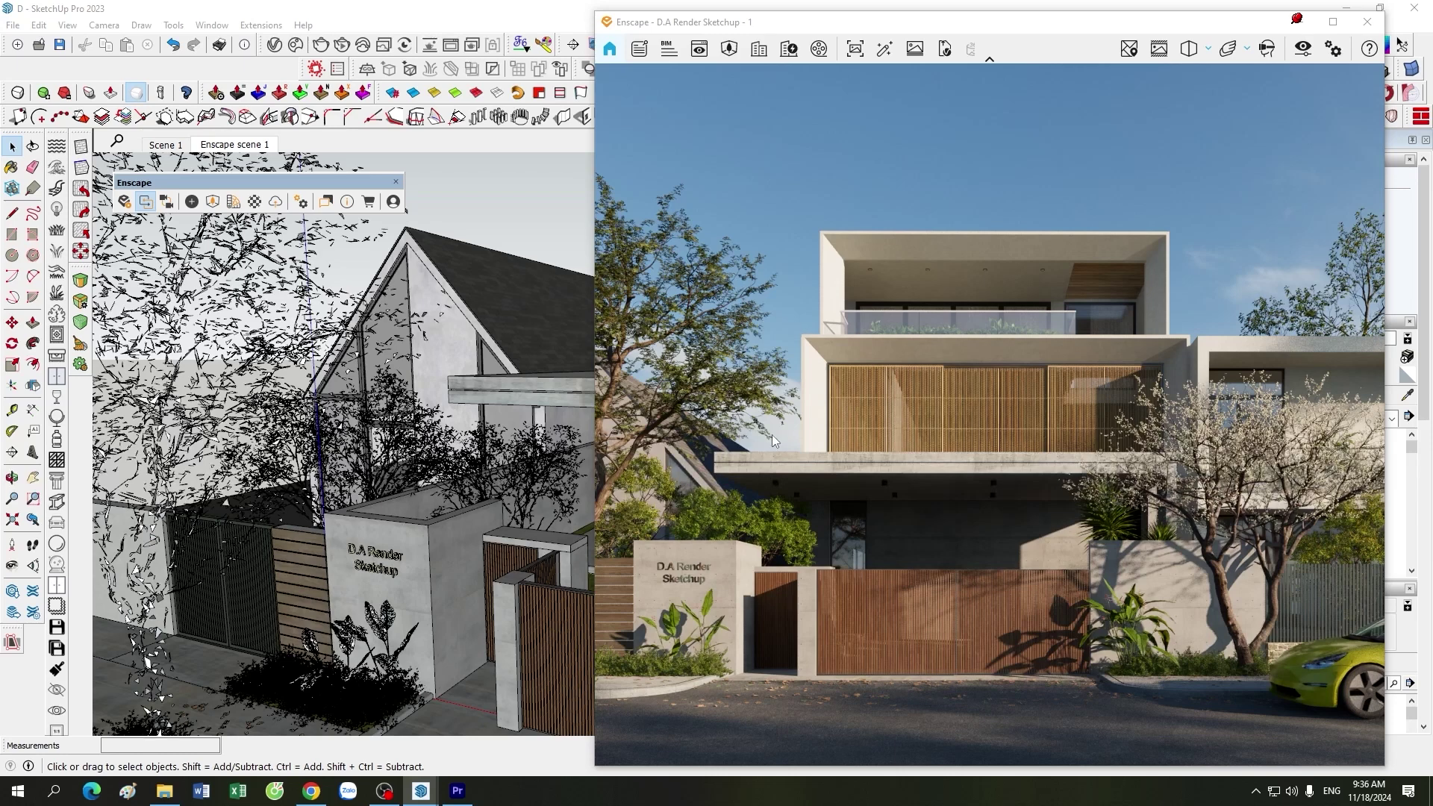
click(147, 203)
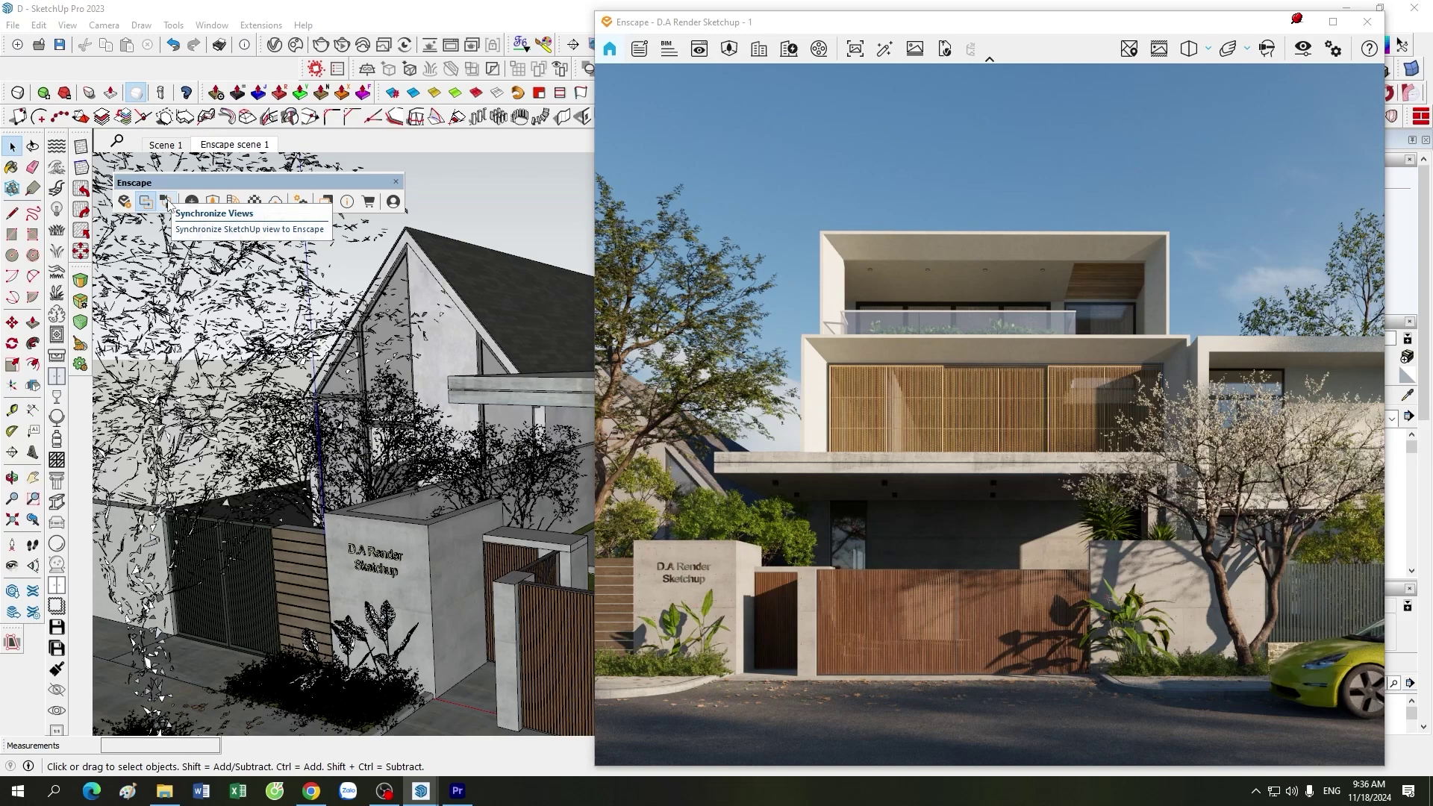
Enable Synchronize Views, orbit toward the gate, then restore the scene 1 front view.
click(167, 201)
middle_drag(373, 538, 410, 546)
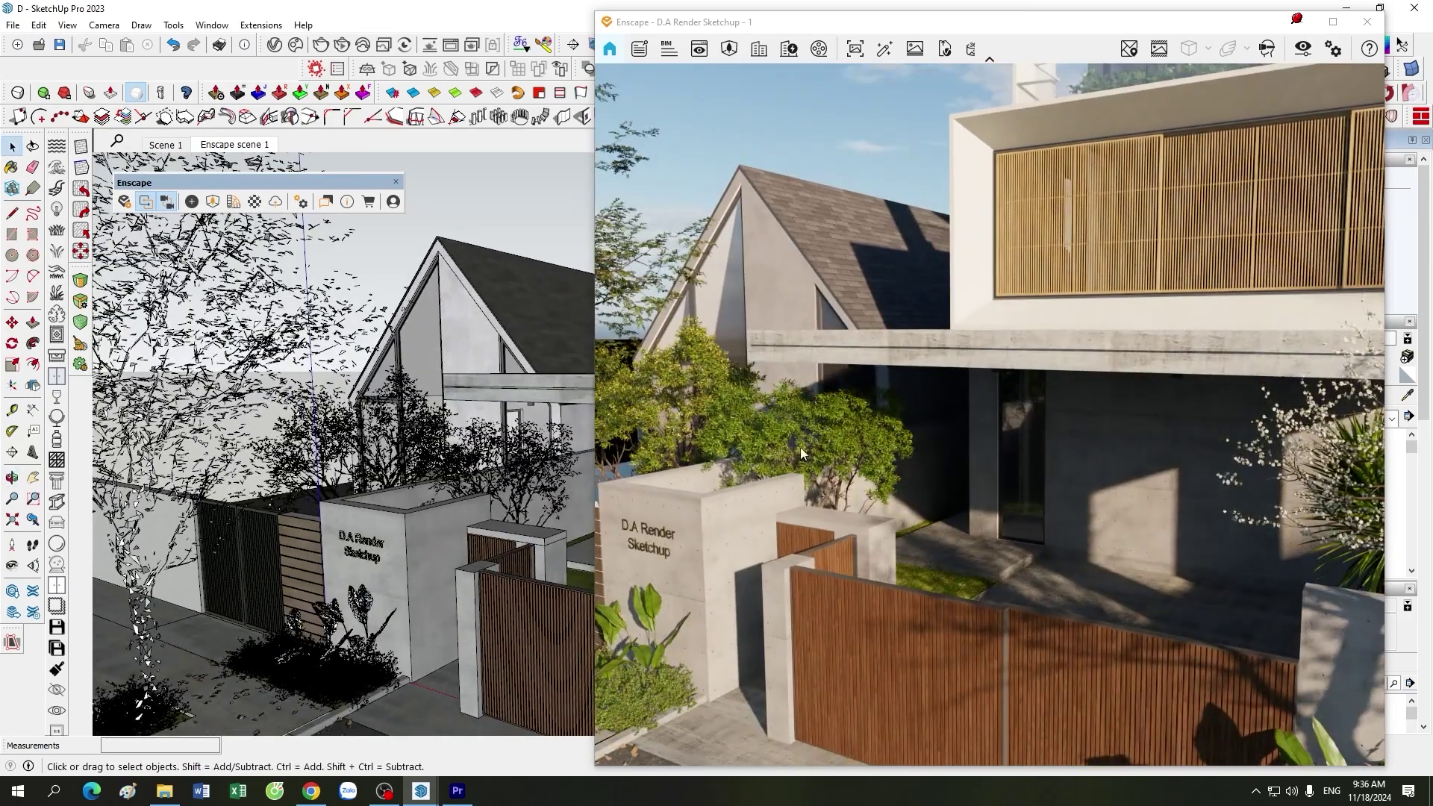
middle_drag(325, 450, 427, 470)
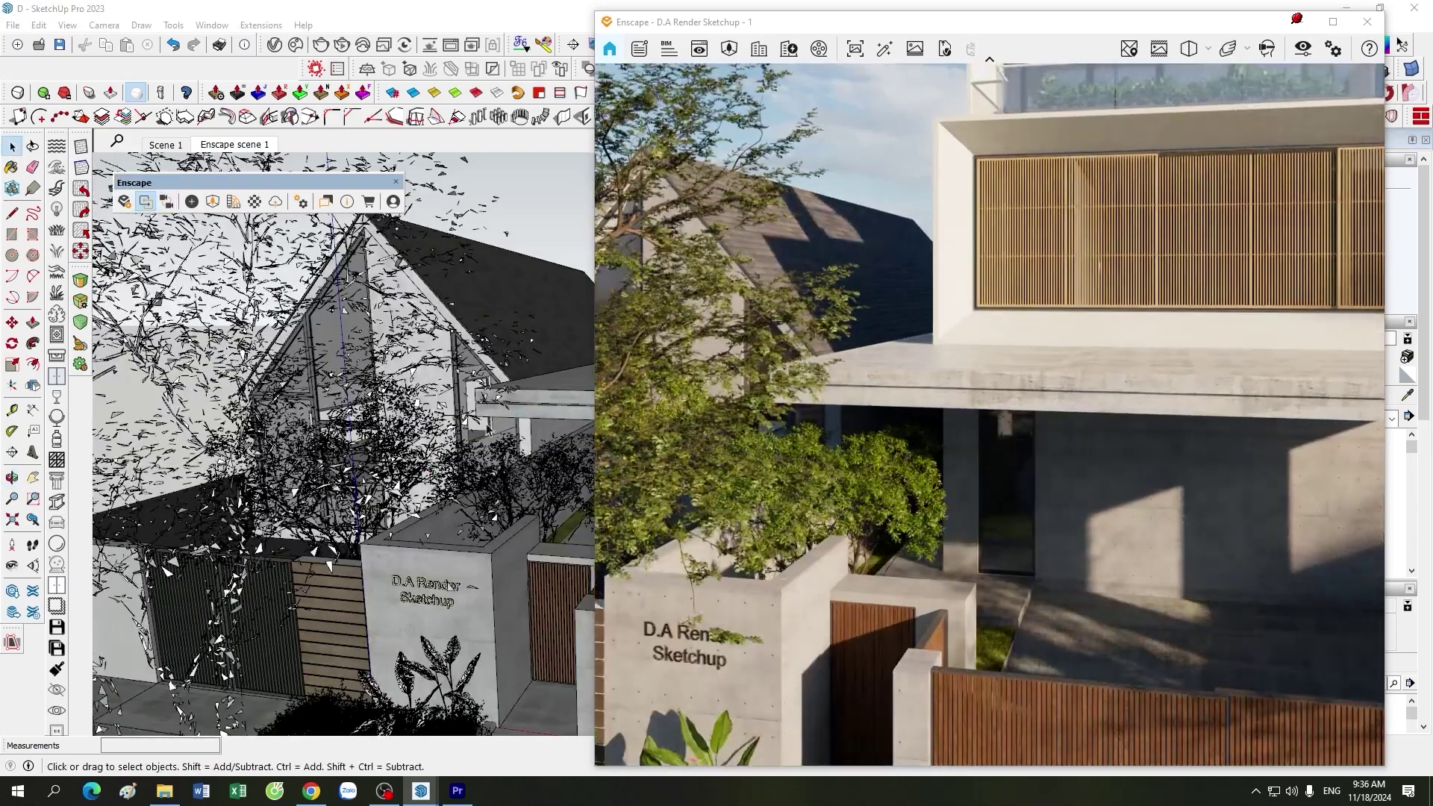
click(260, 143)
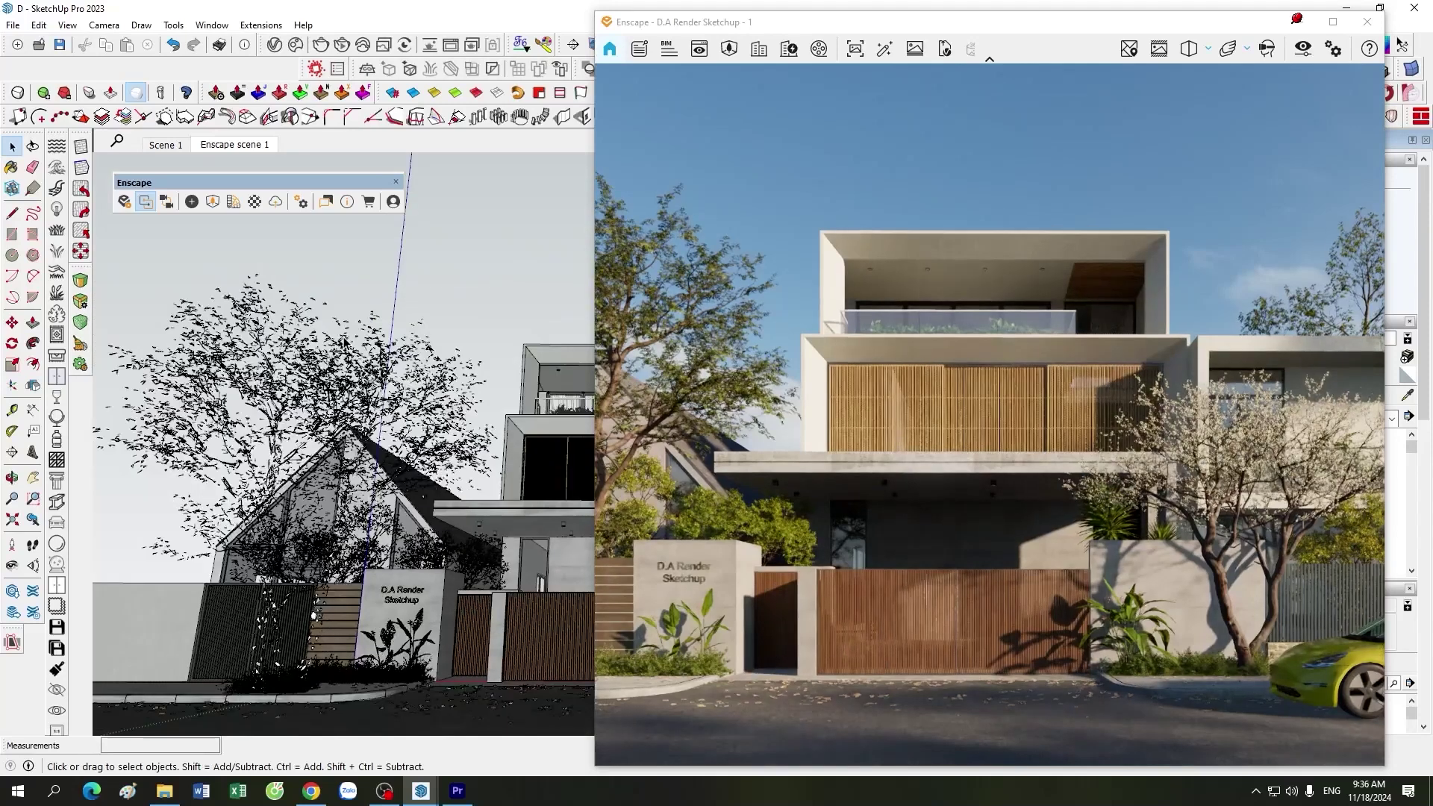
click(194, 207)
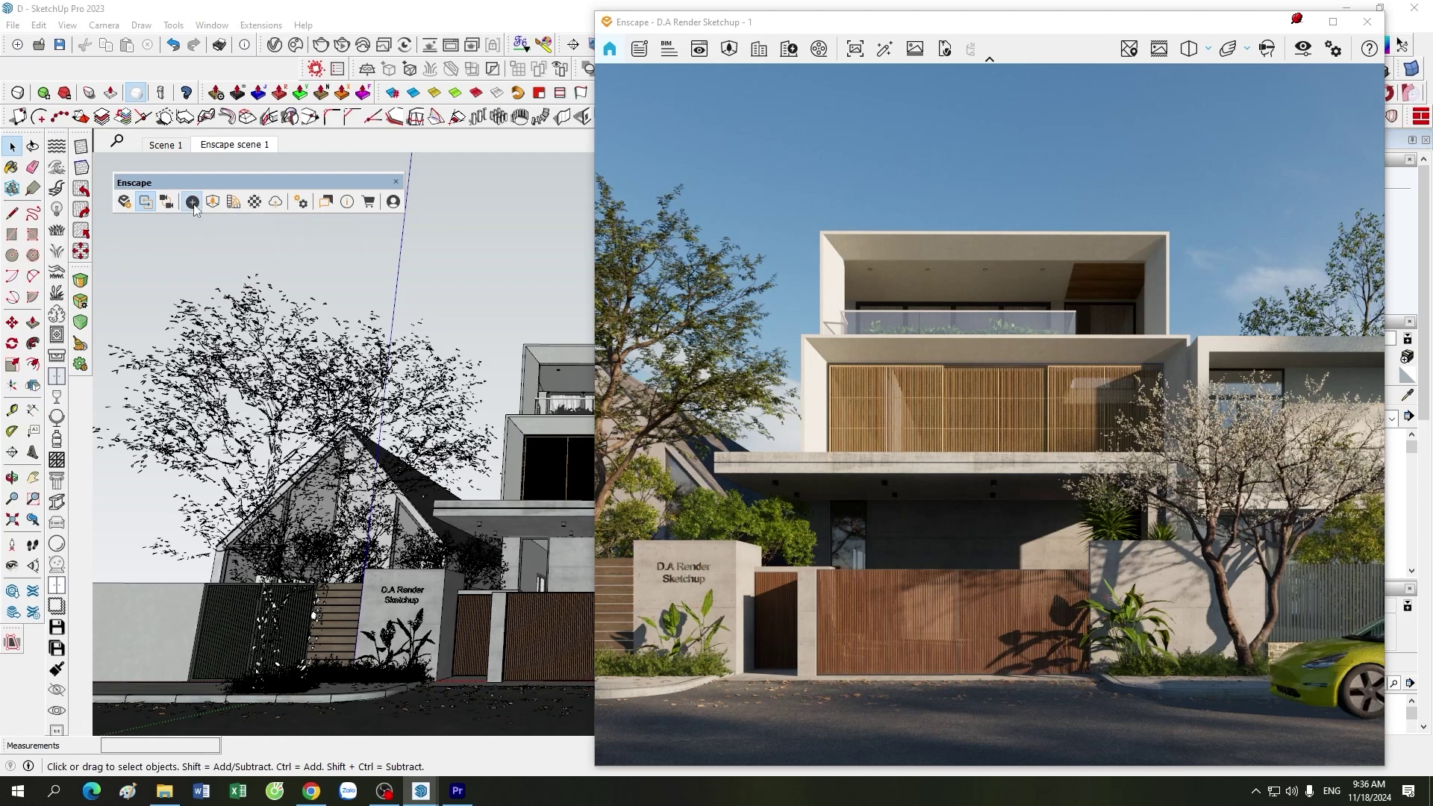
drag(364, 98, 314, 291)
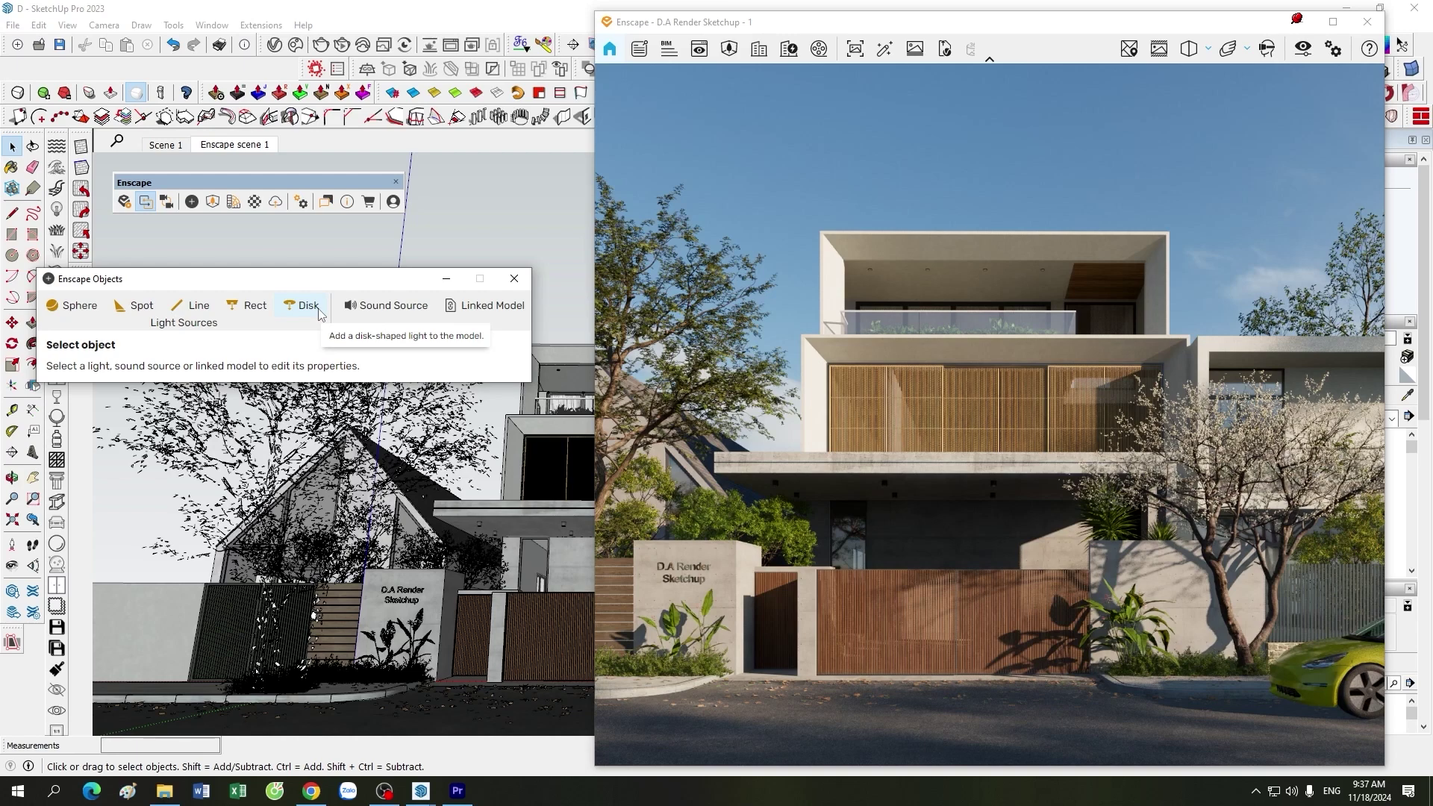
drag(305, 284, 299, 260)
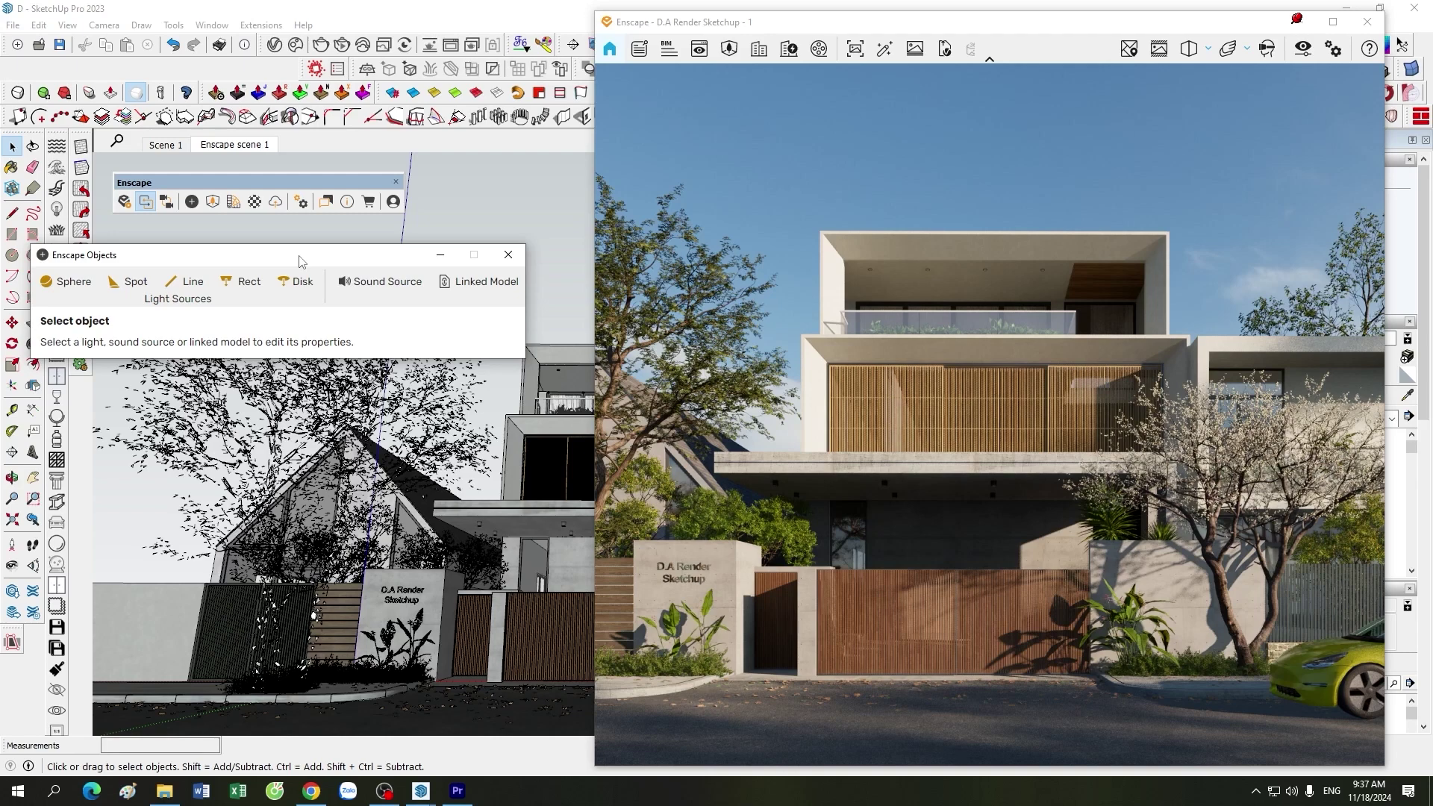
drag(370, 261, 372, 364)
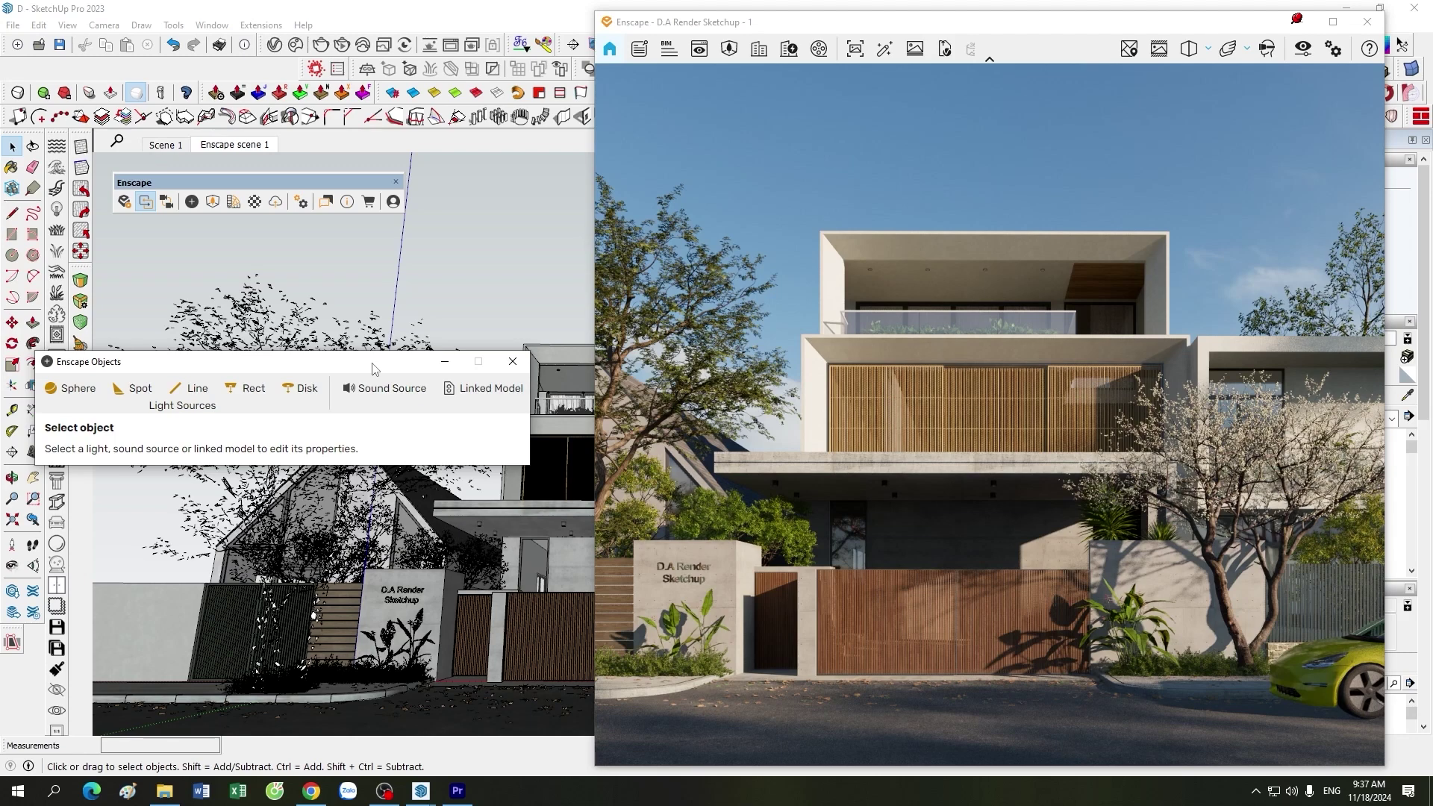
click(513, 361)
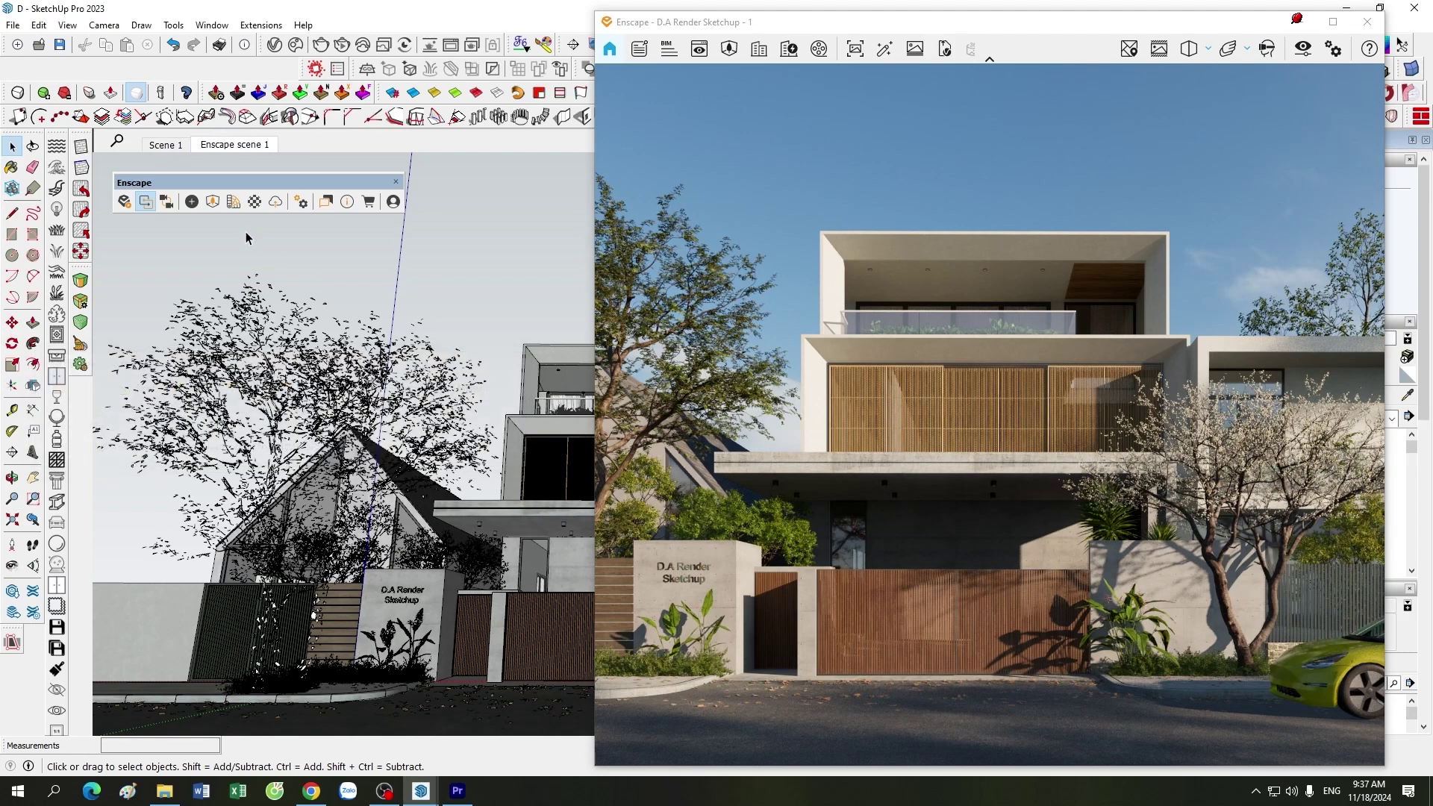
Open the Enscape Asset Library, enlarge and reposition its window, and scroll the 4346 assets.
click(212, 203)
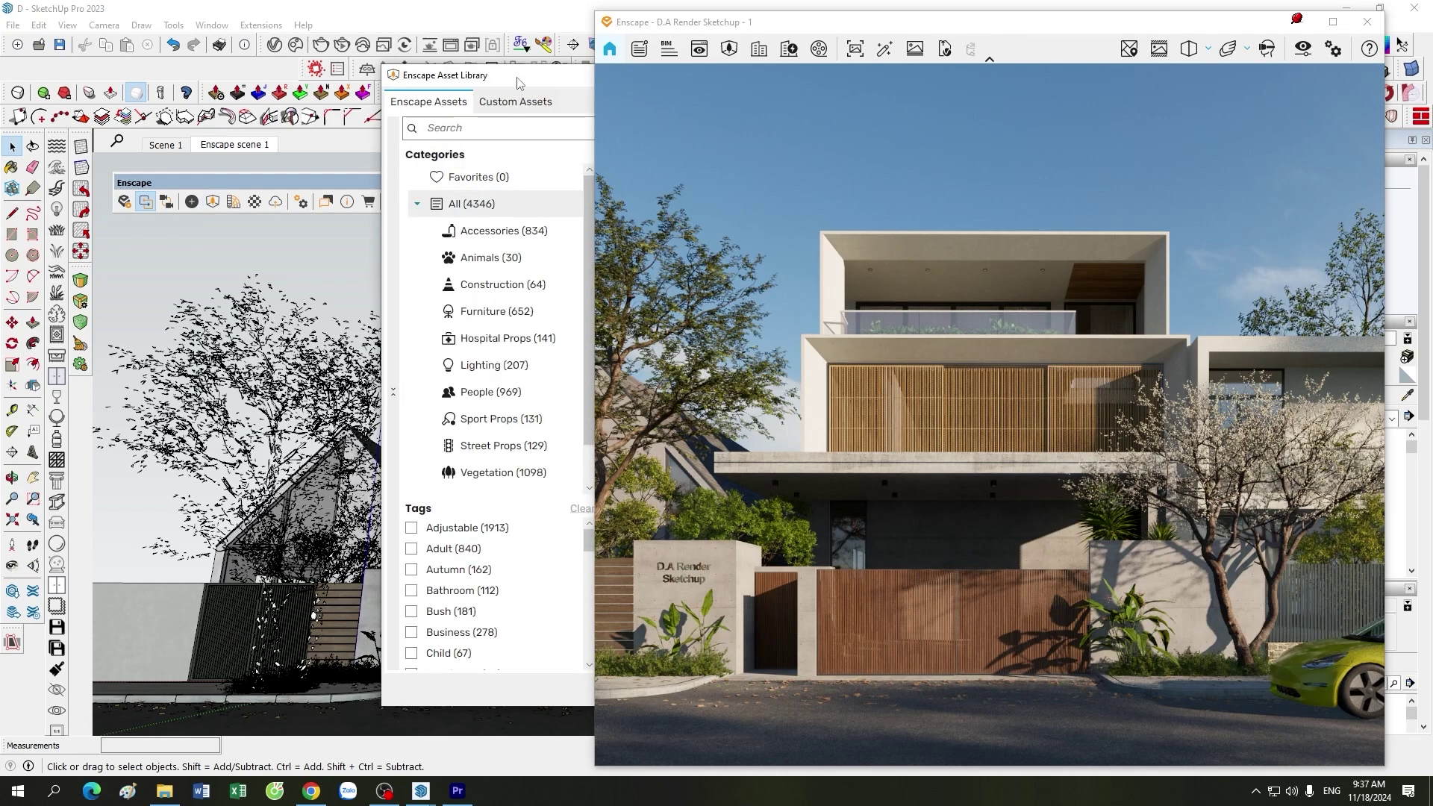
drag(175, 85, 155, 76)
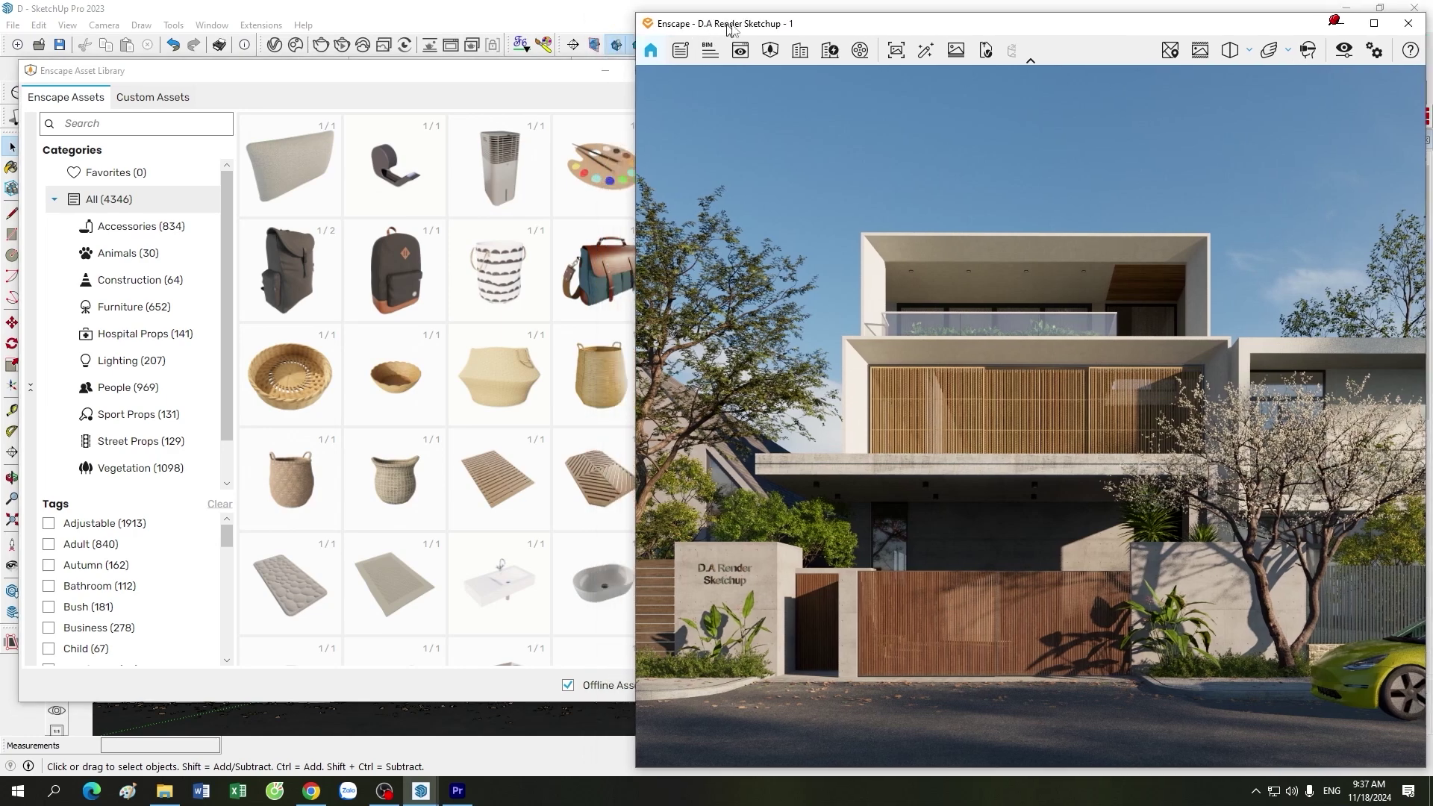
drag(451, 89, 454, 83)
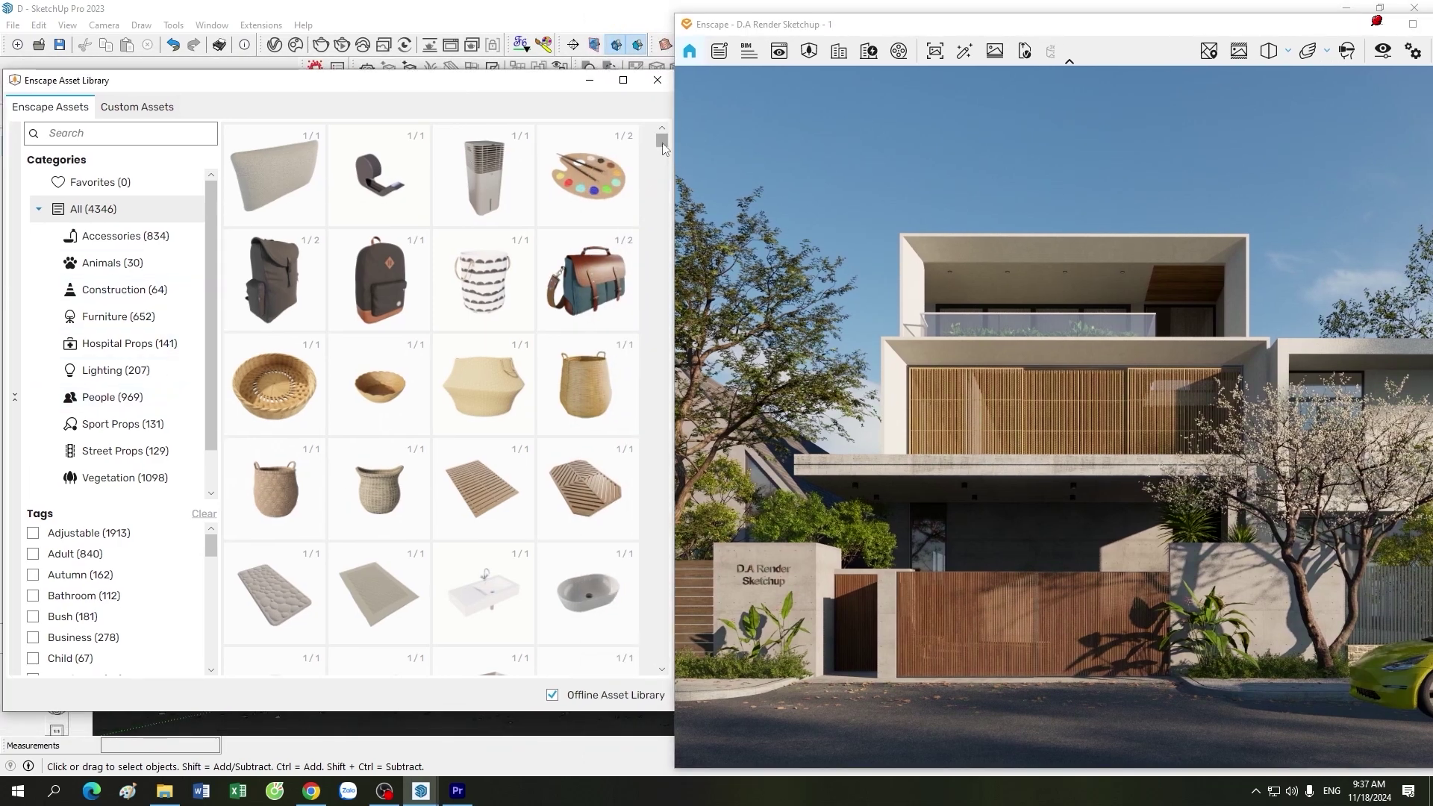
drag(661, 142, 661, 255)
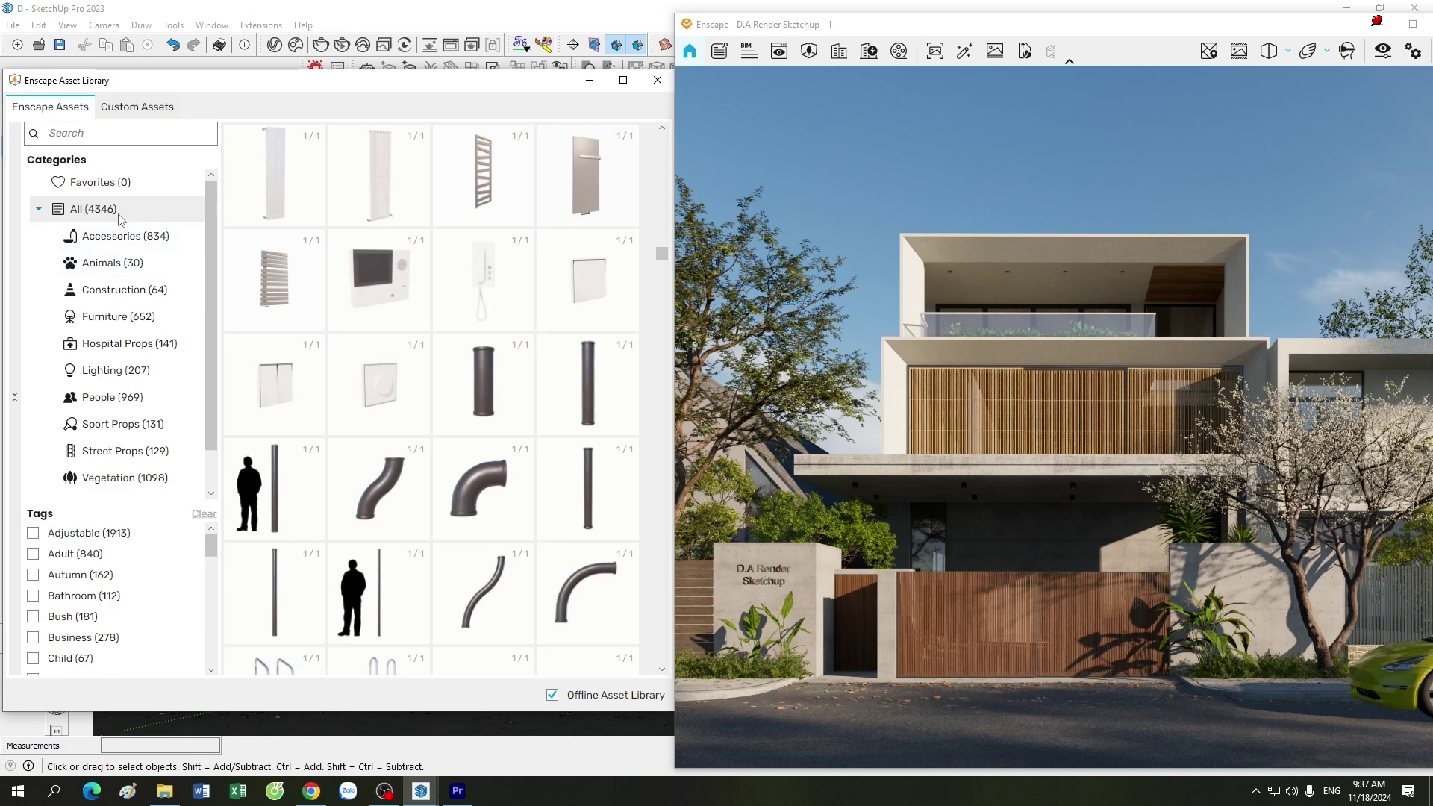
drag(659, 255, 660, 142)
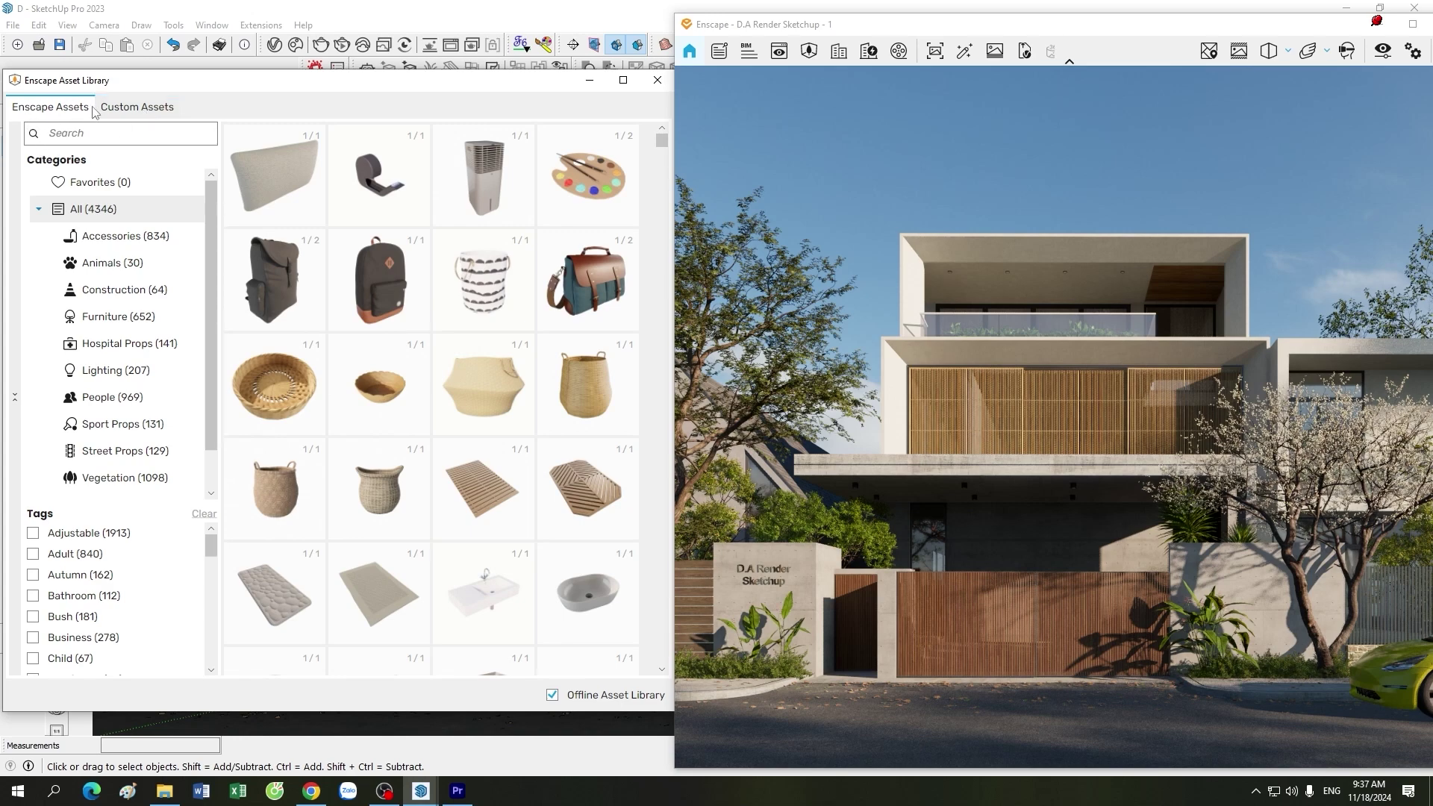
Switch to Custom Assets and scroll through the 871 plant and tree thumbnails.
click(119, 109)
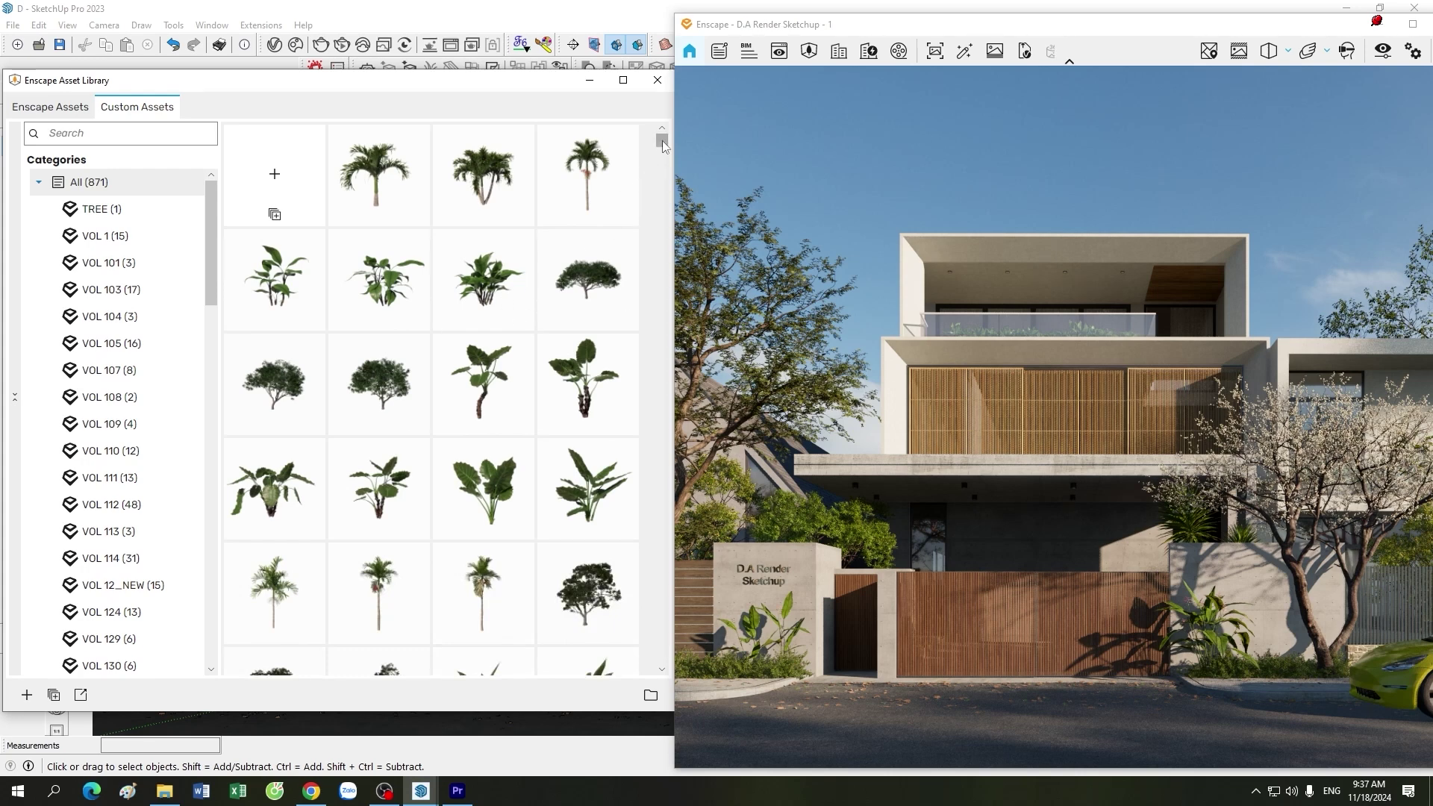
drag(661, 140, 661, 264)
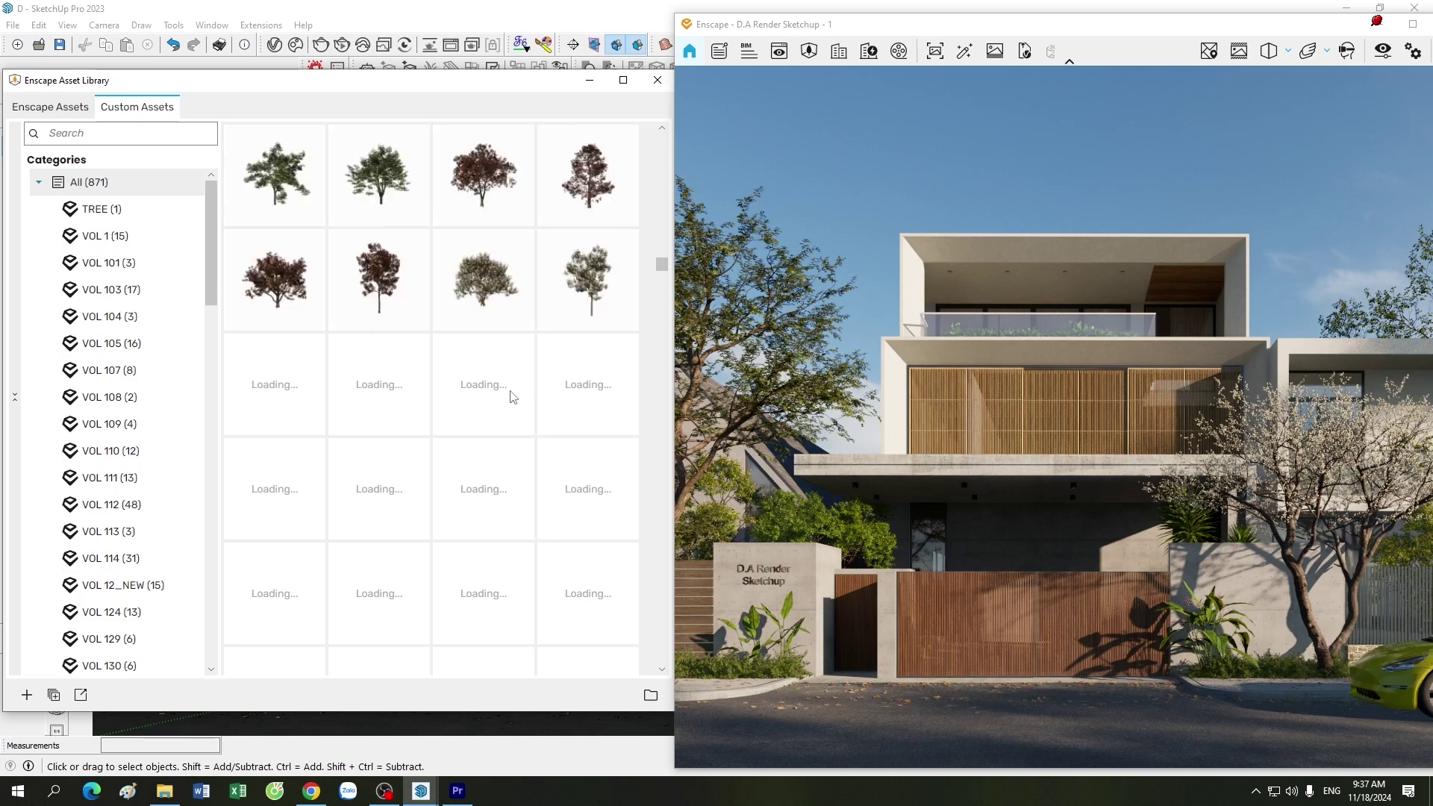
scroll(499, 423, down, 3)
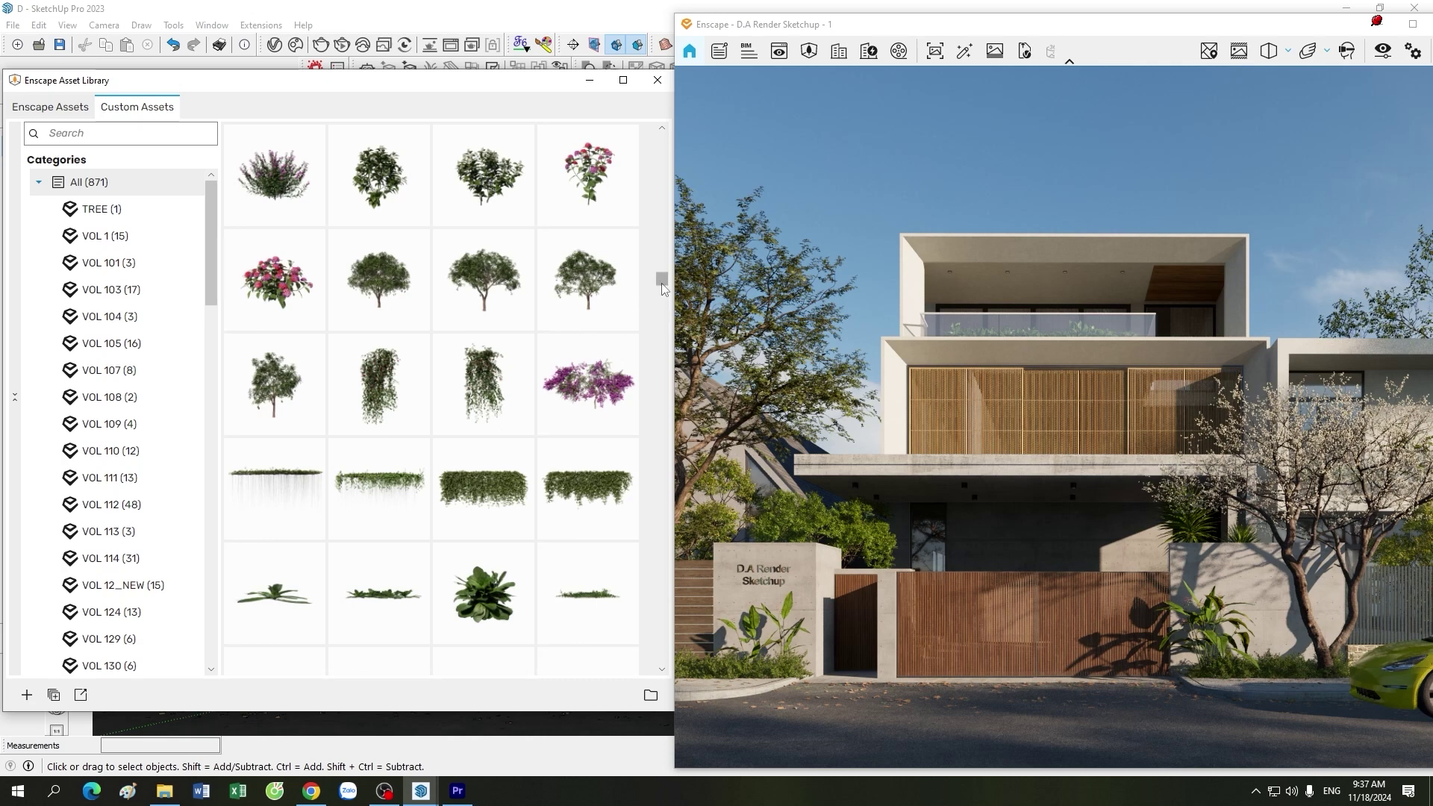
scroll(415, 191, up, 3)
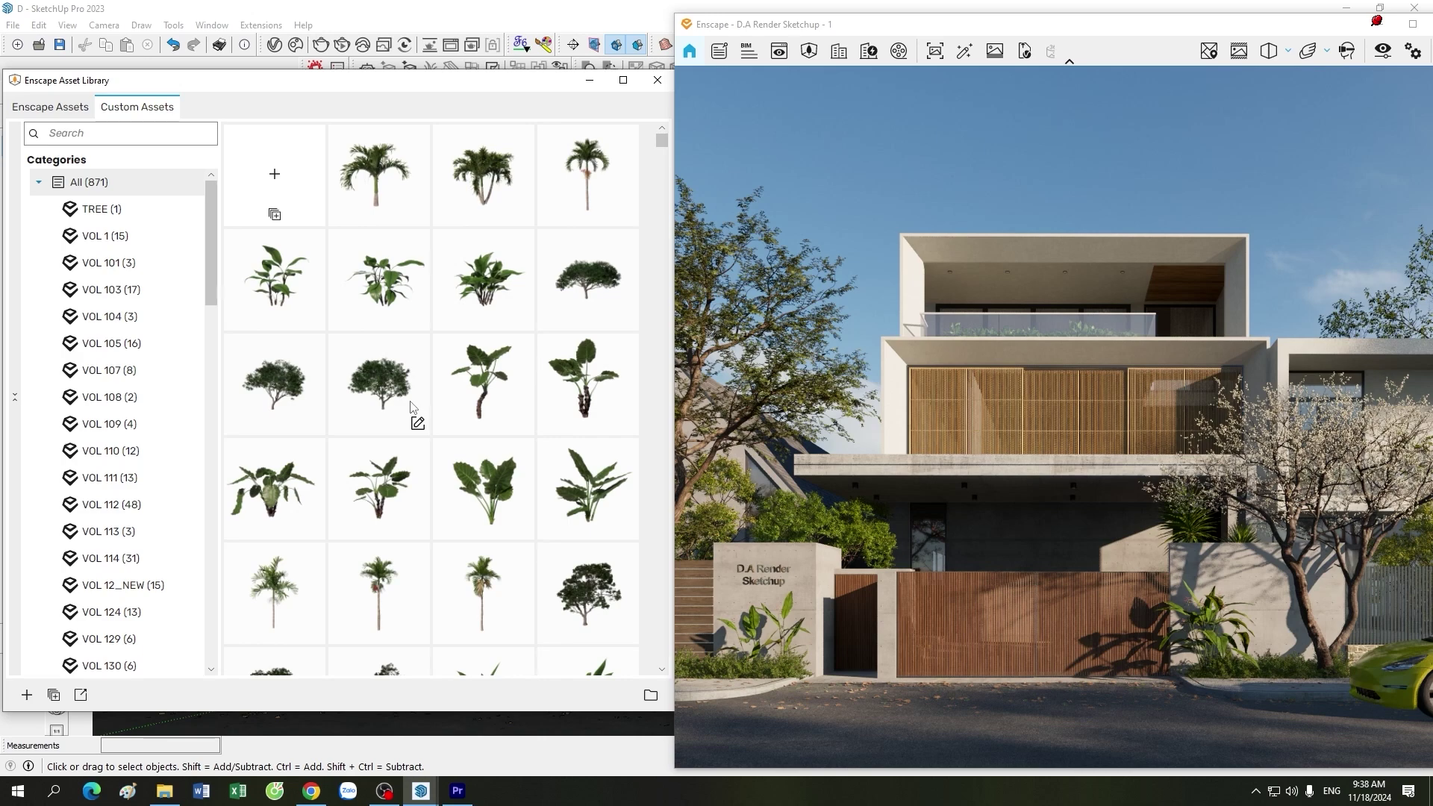
Flip between the built-in and custom catalogues, then move the library window down-left.
click(70, 109)
click(139, 108)
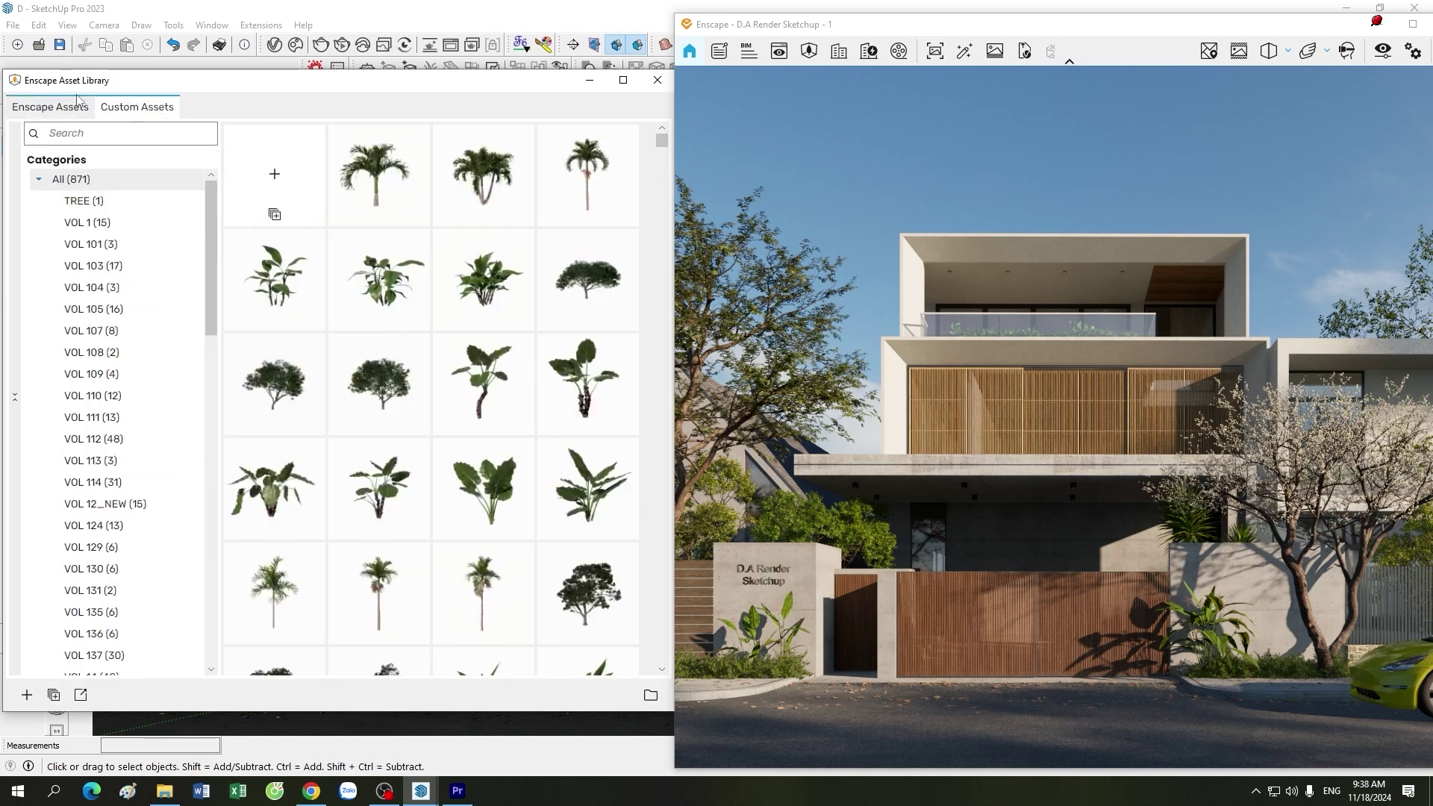
click(65, 112)
click(139, 108)
drag(490, 83, 423, 88)
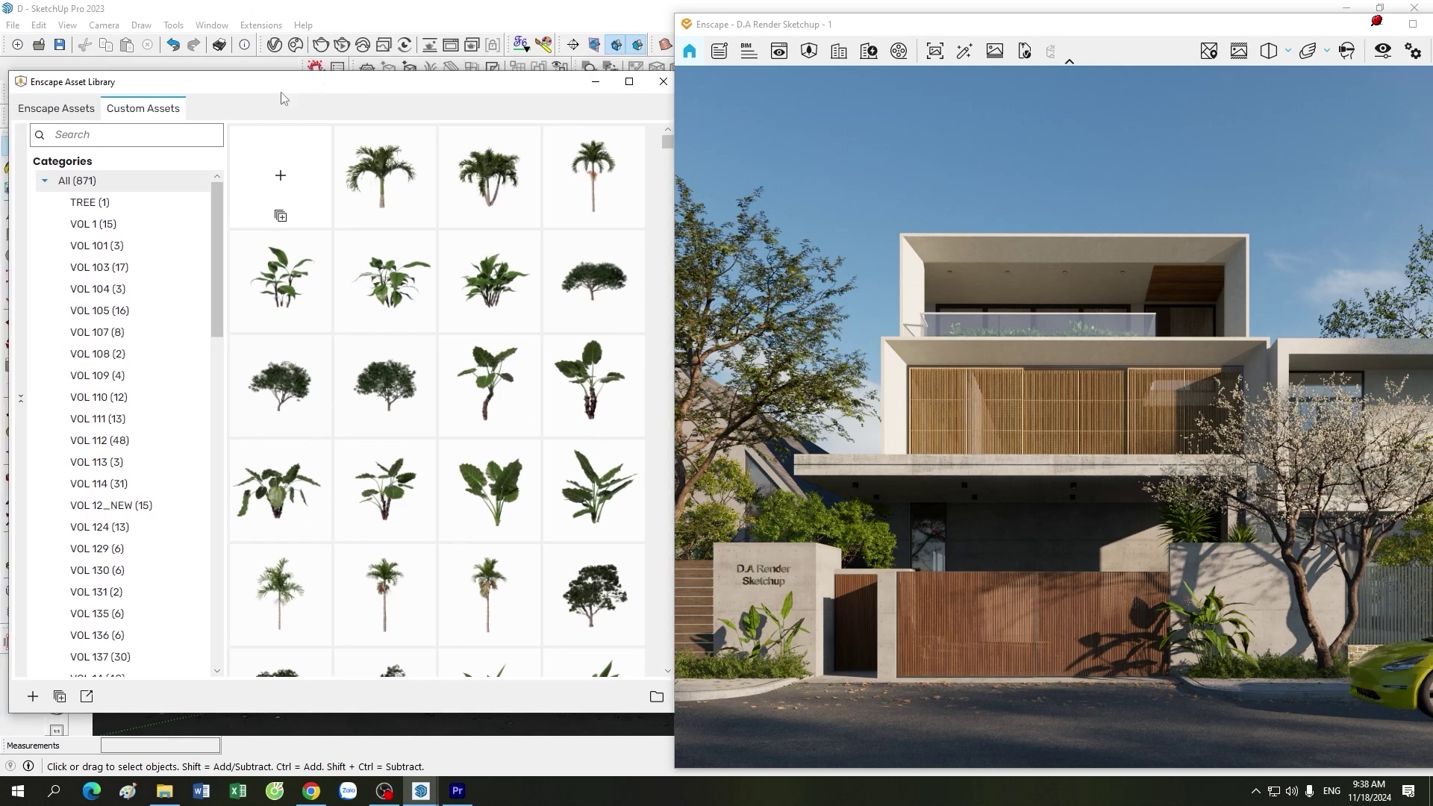
drag(403, 90, 349, 120)
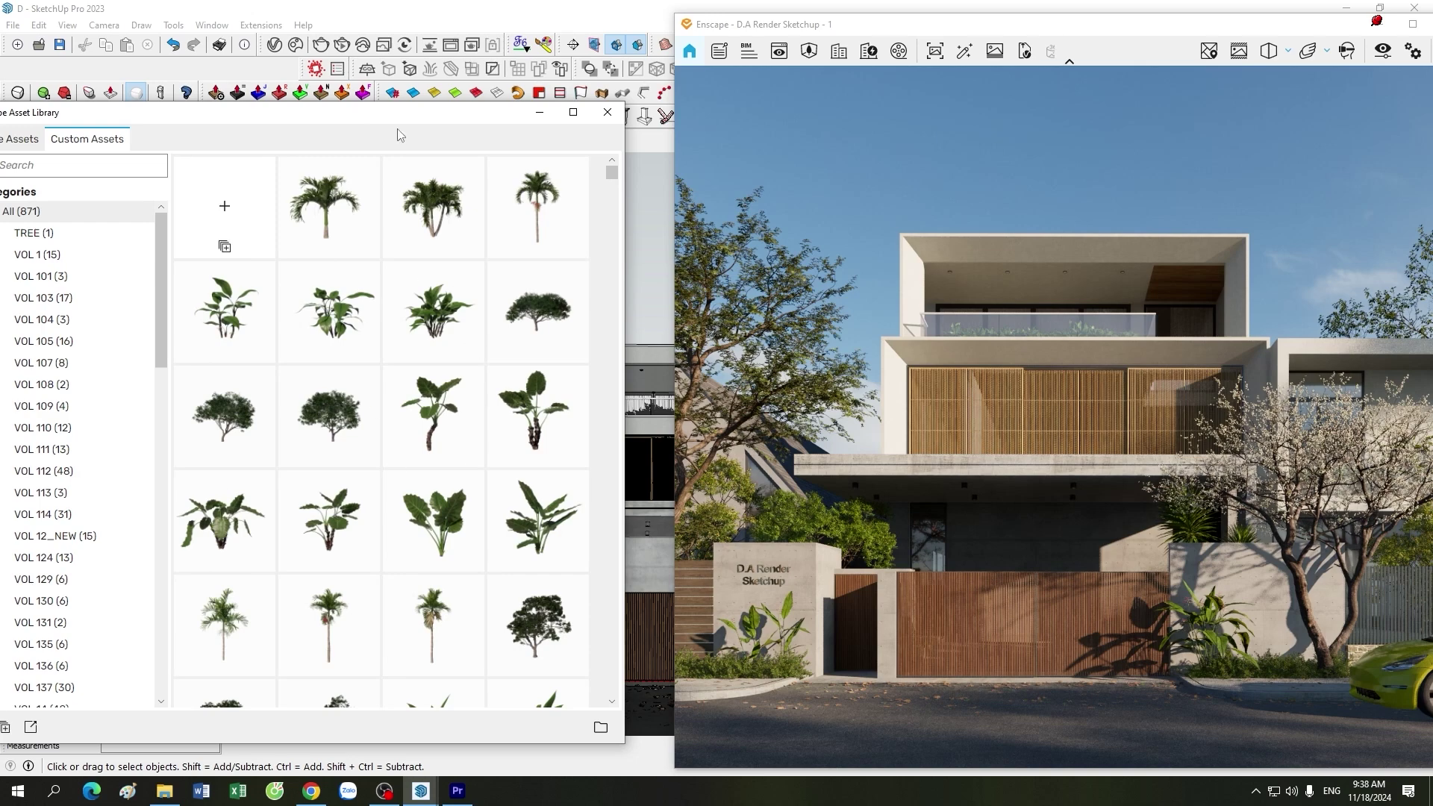
Close the Asset Library and open the Enscape Material Library, moved to the left.
click(607, 112)
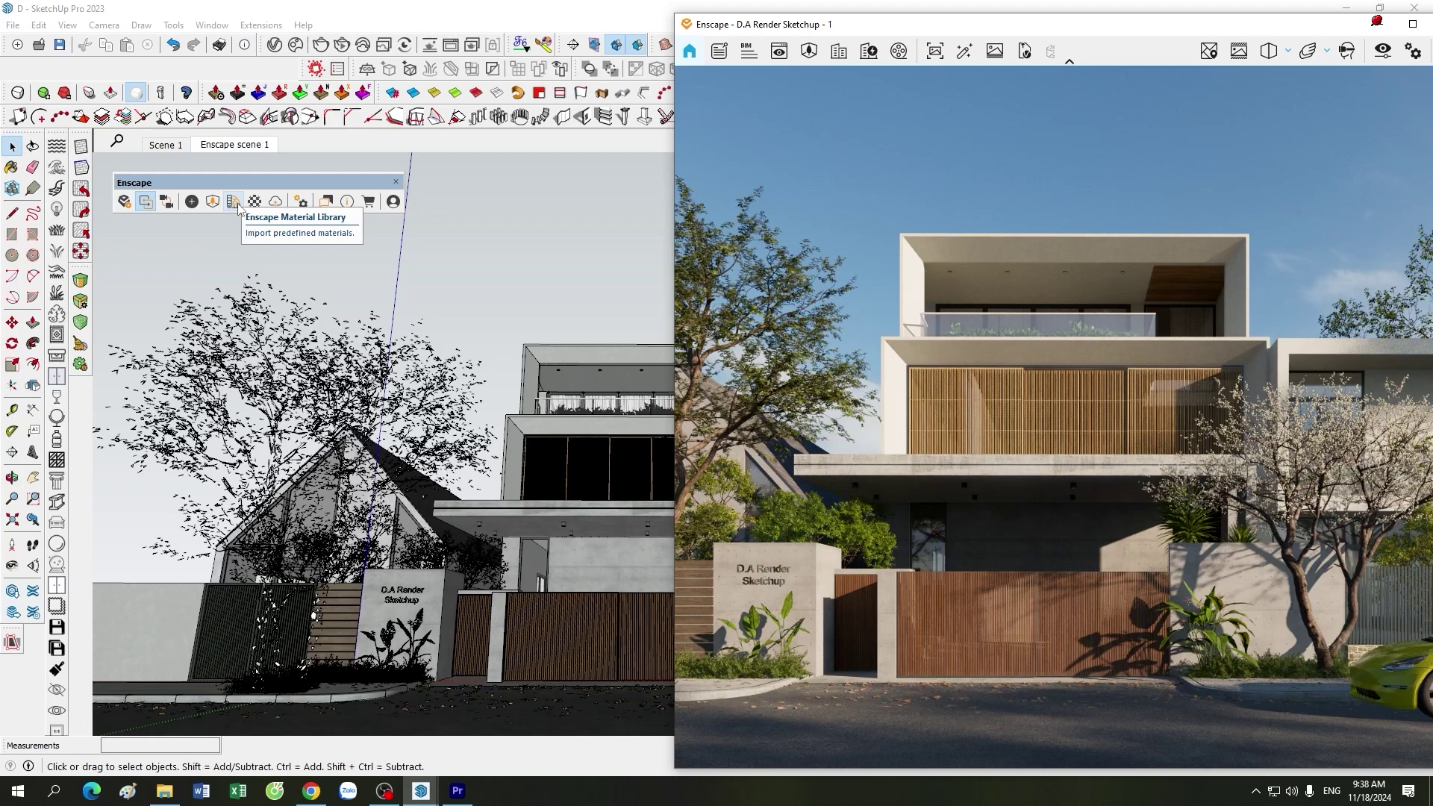
click(238, 207)
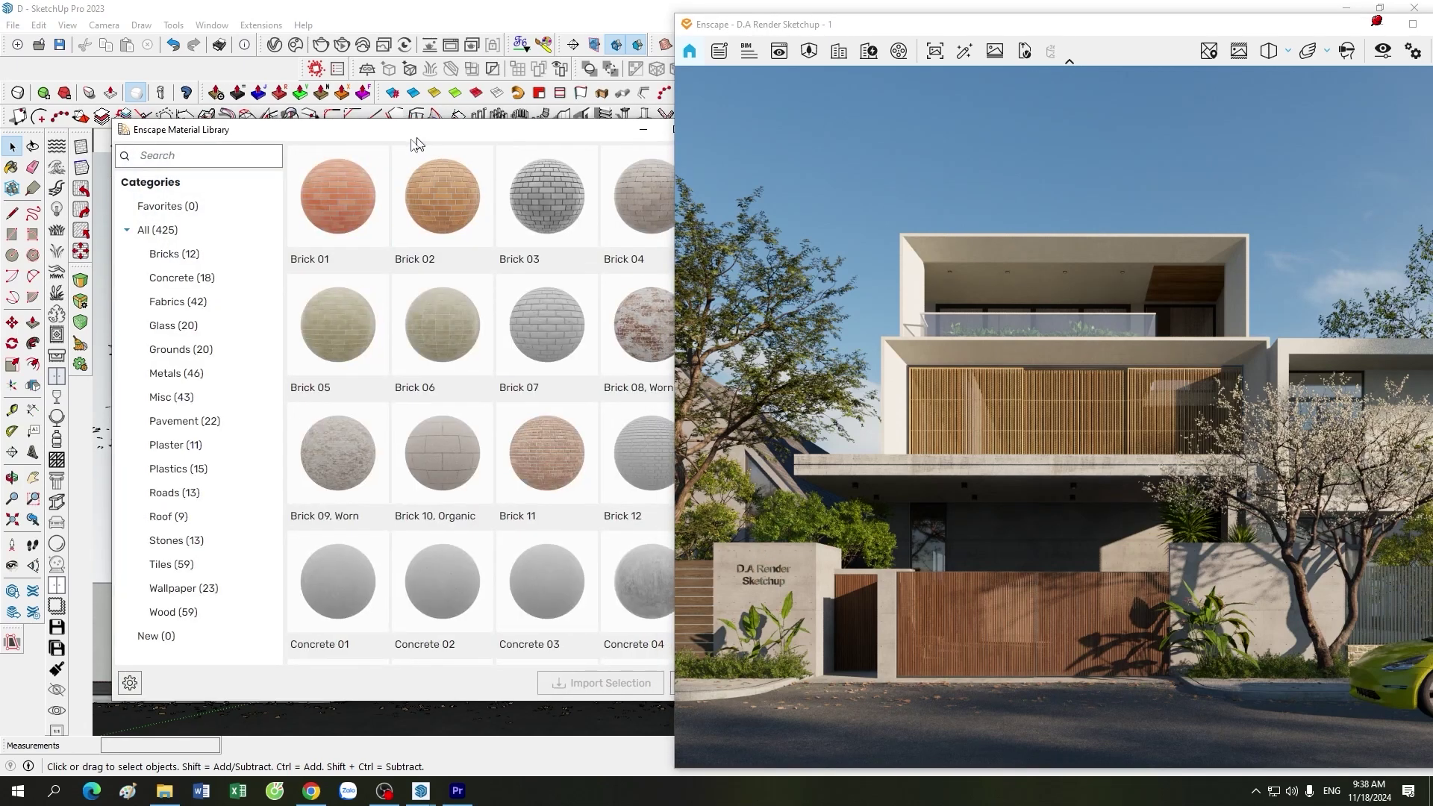
drag(419, 137, 322, 128)
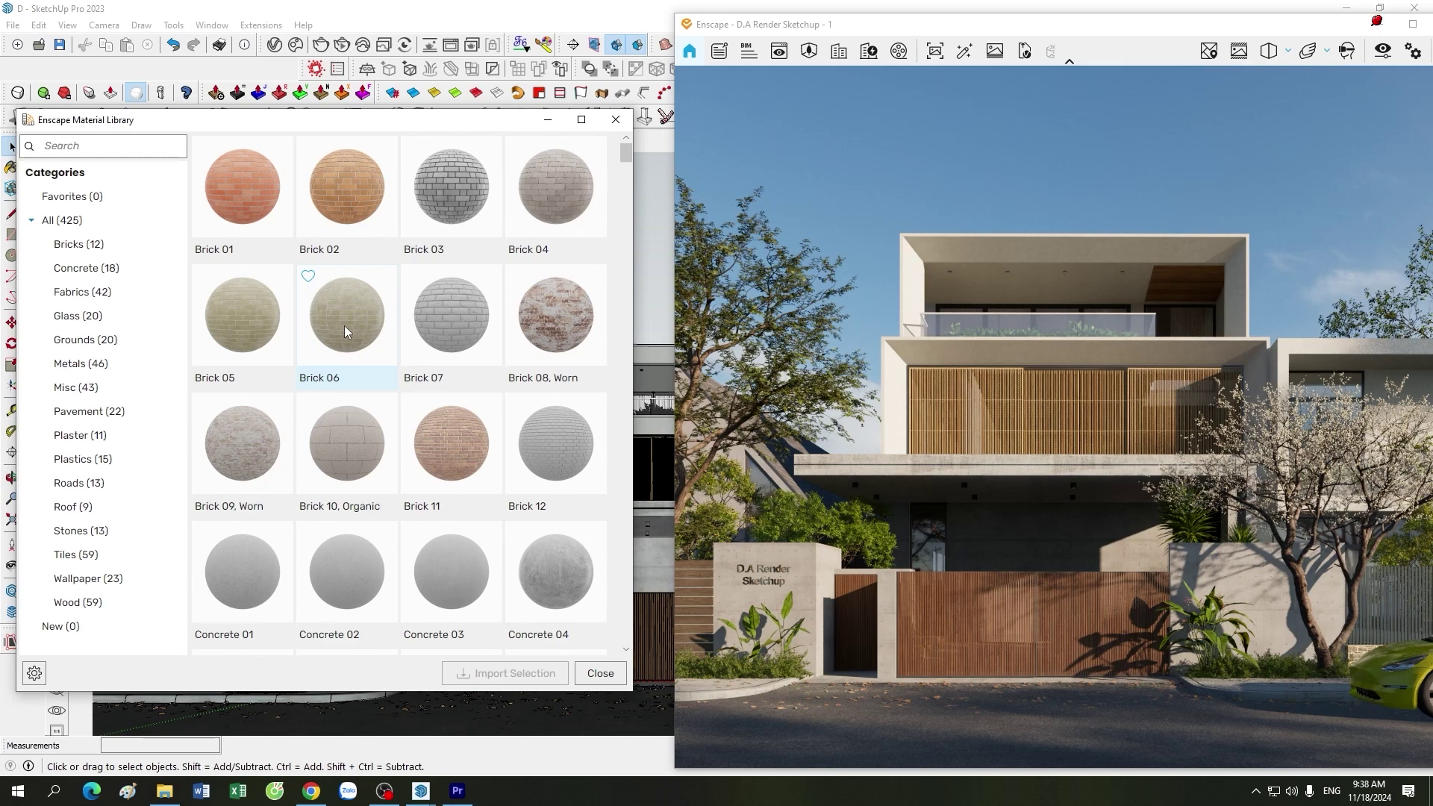
Browse the 425 brick and concrete material swatches, then close the Material Library.
mouse_move(450, 325)
scroll(442, 395, down, 4)
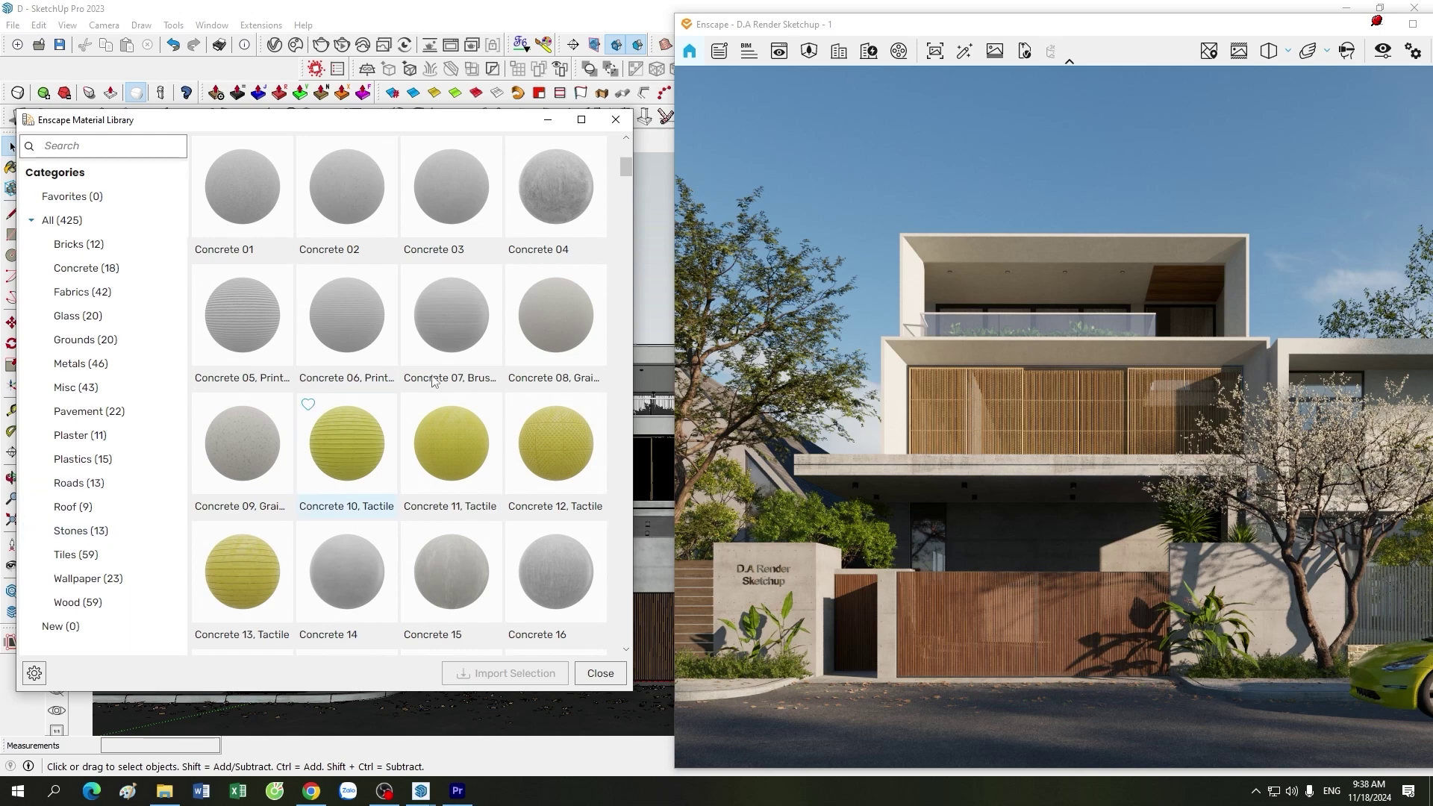
drag(629, 167, 621, 334)
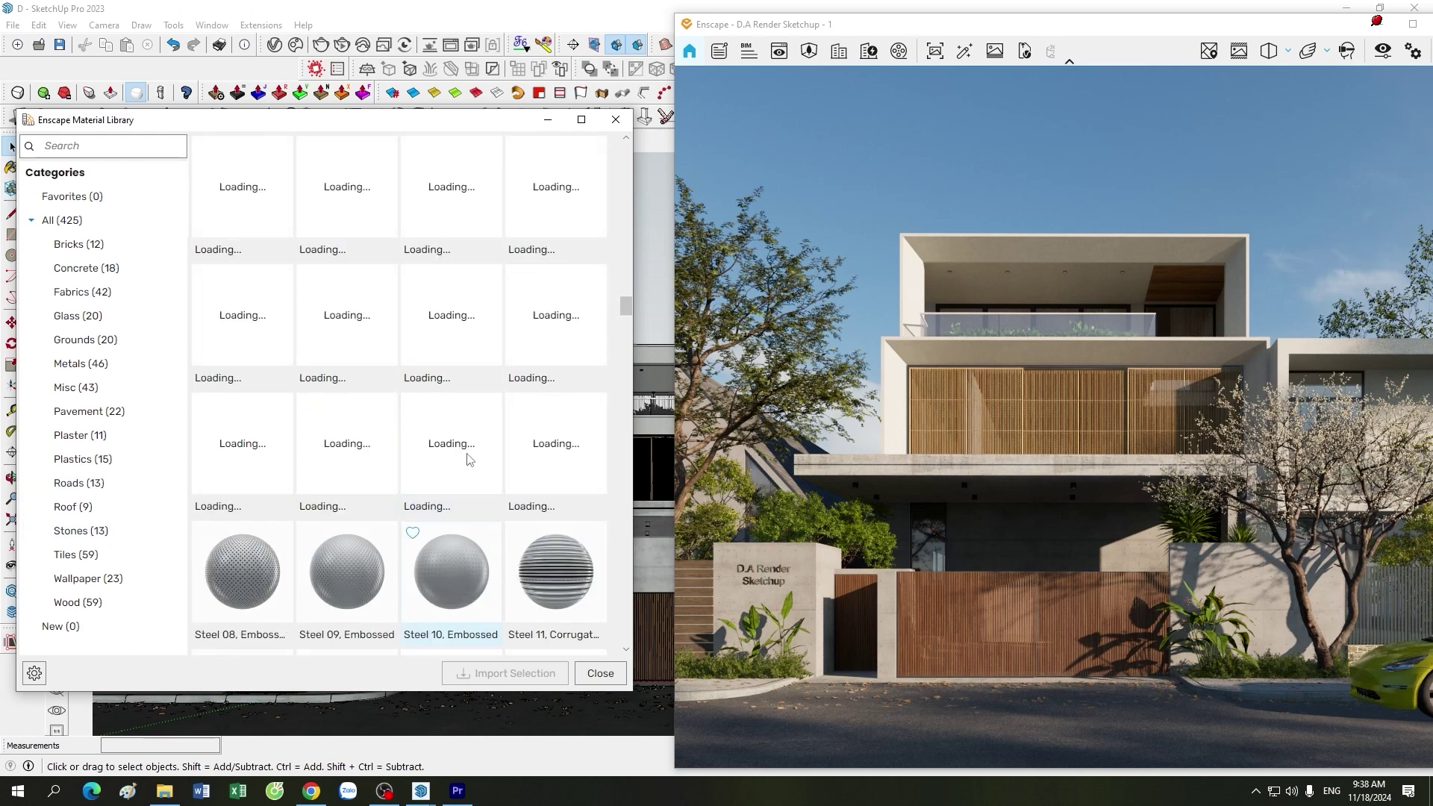
scroll(467, 453, up, 1)
scroll(467, 453, up, 1)
scroll(467, 454, up, 1)
scroll(467, 455, up, 1)
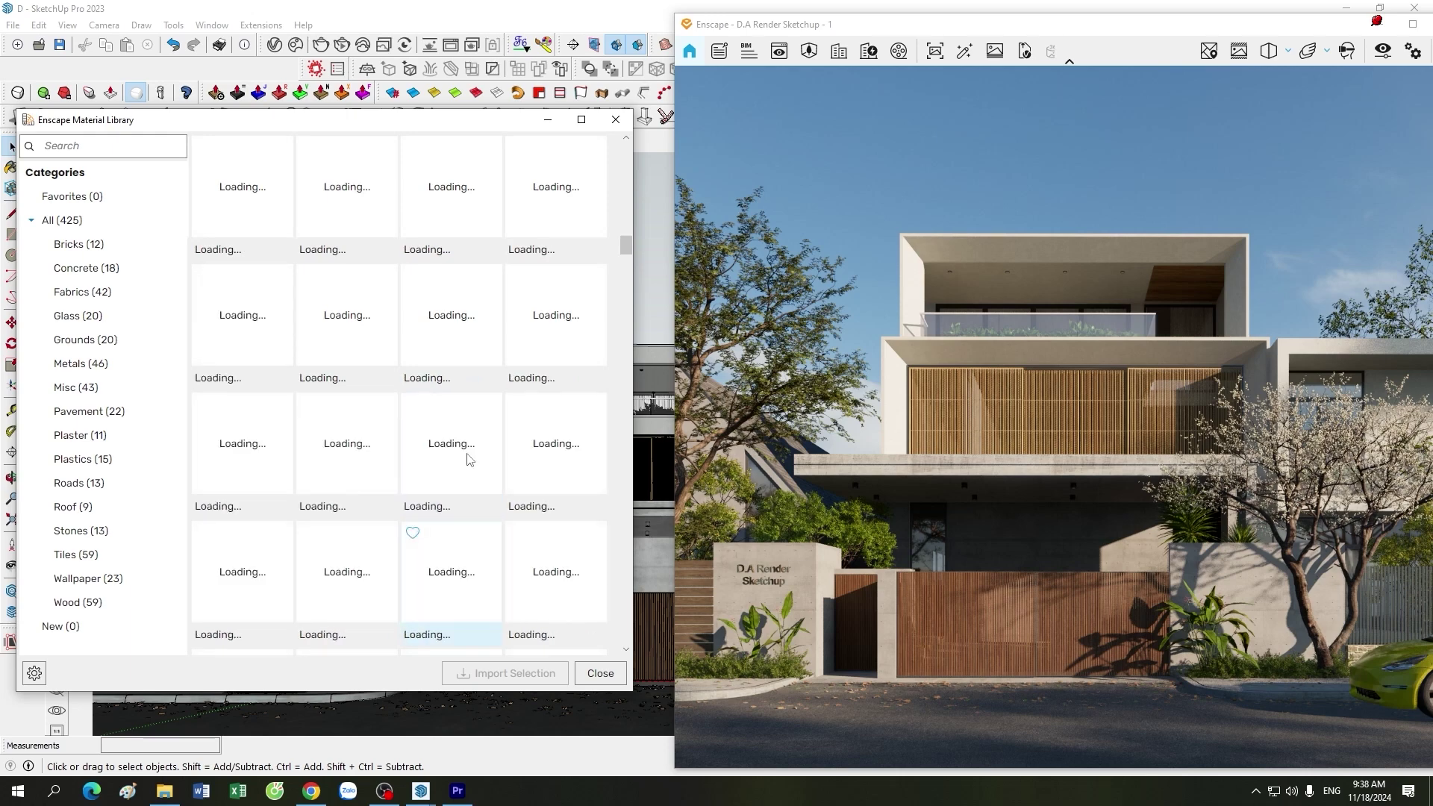
scroll(467, 455, up, 2)
scroll(467, 455, up, 2)
scroll(467, 457, up, 3)
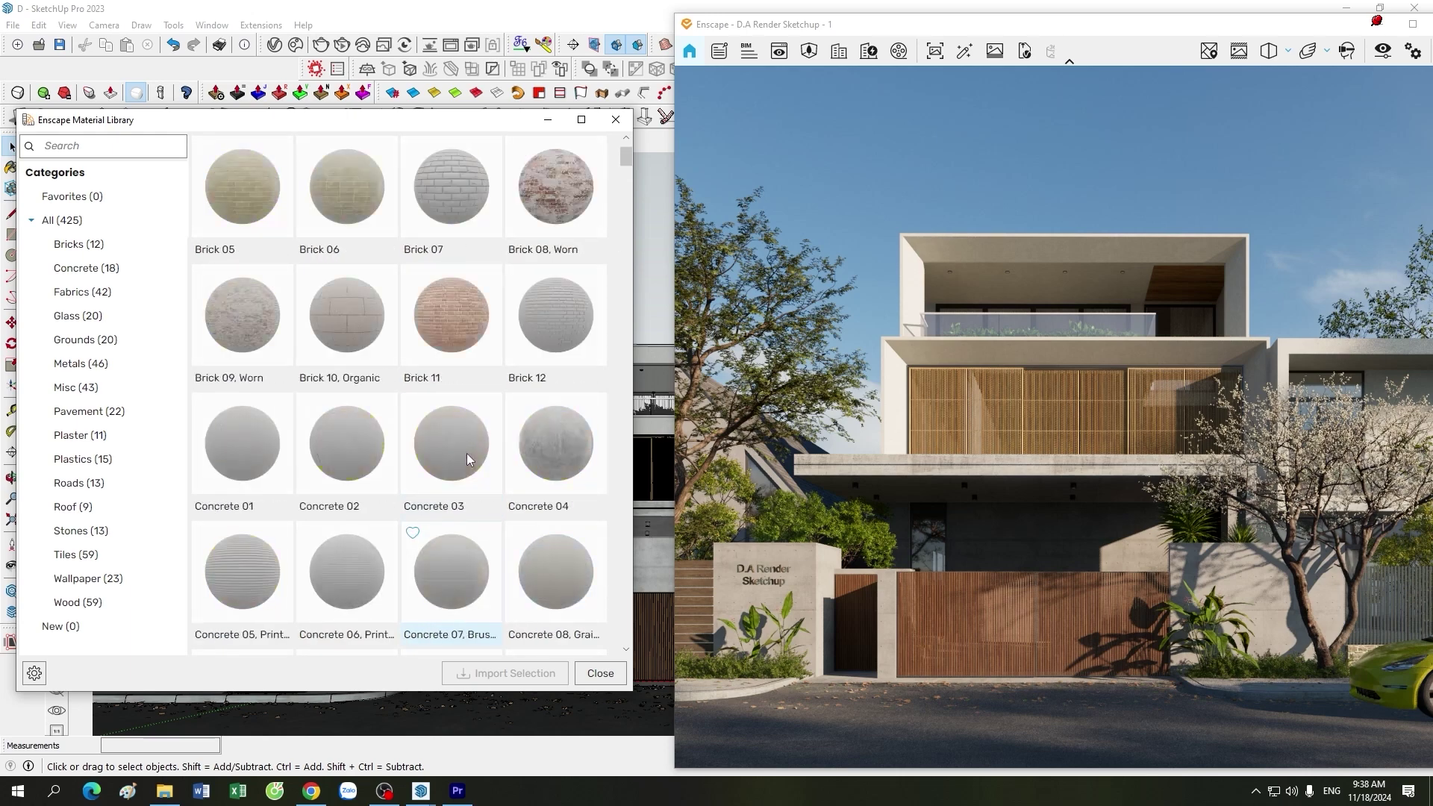
scroll(467, 457, up, 1)
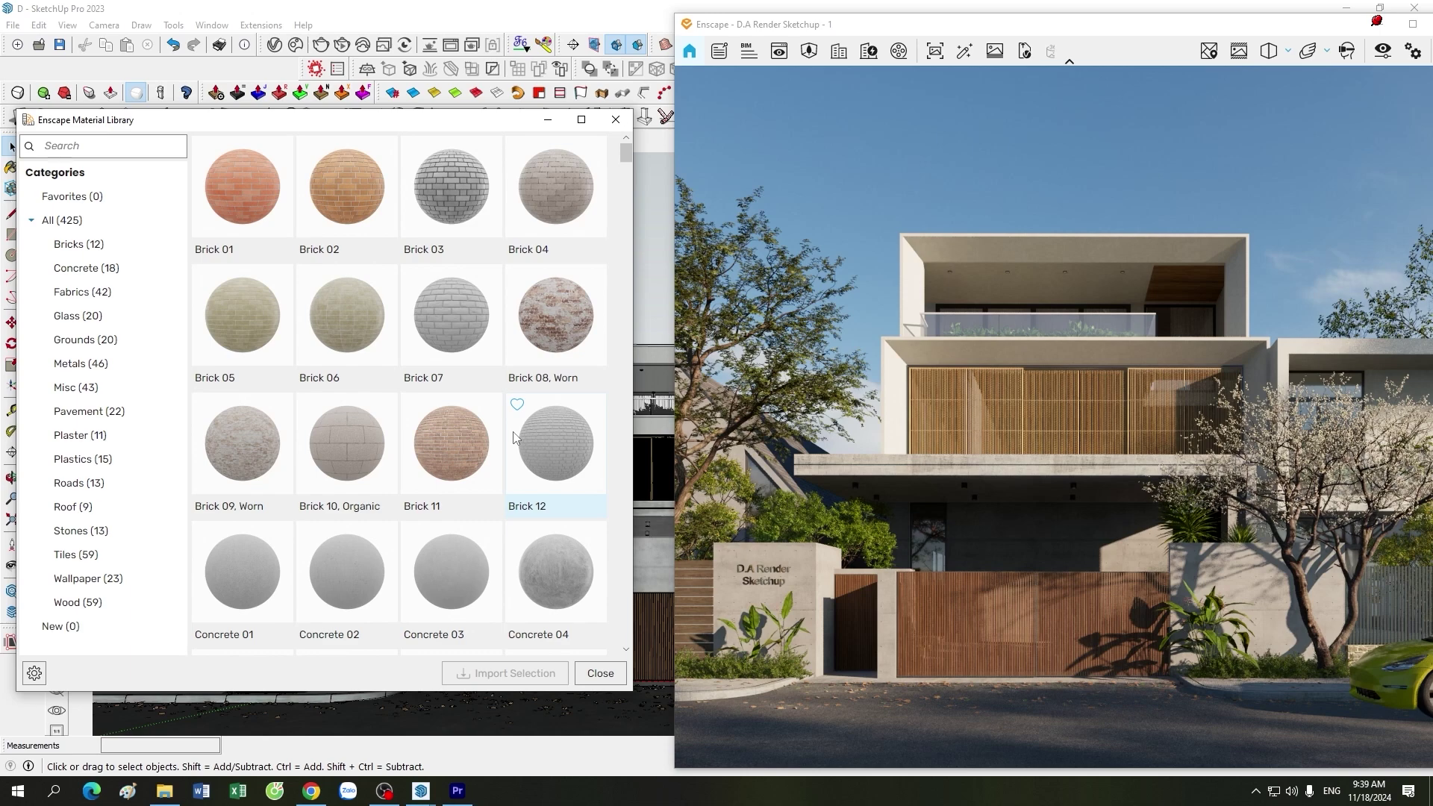
click(614, 125)
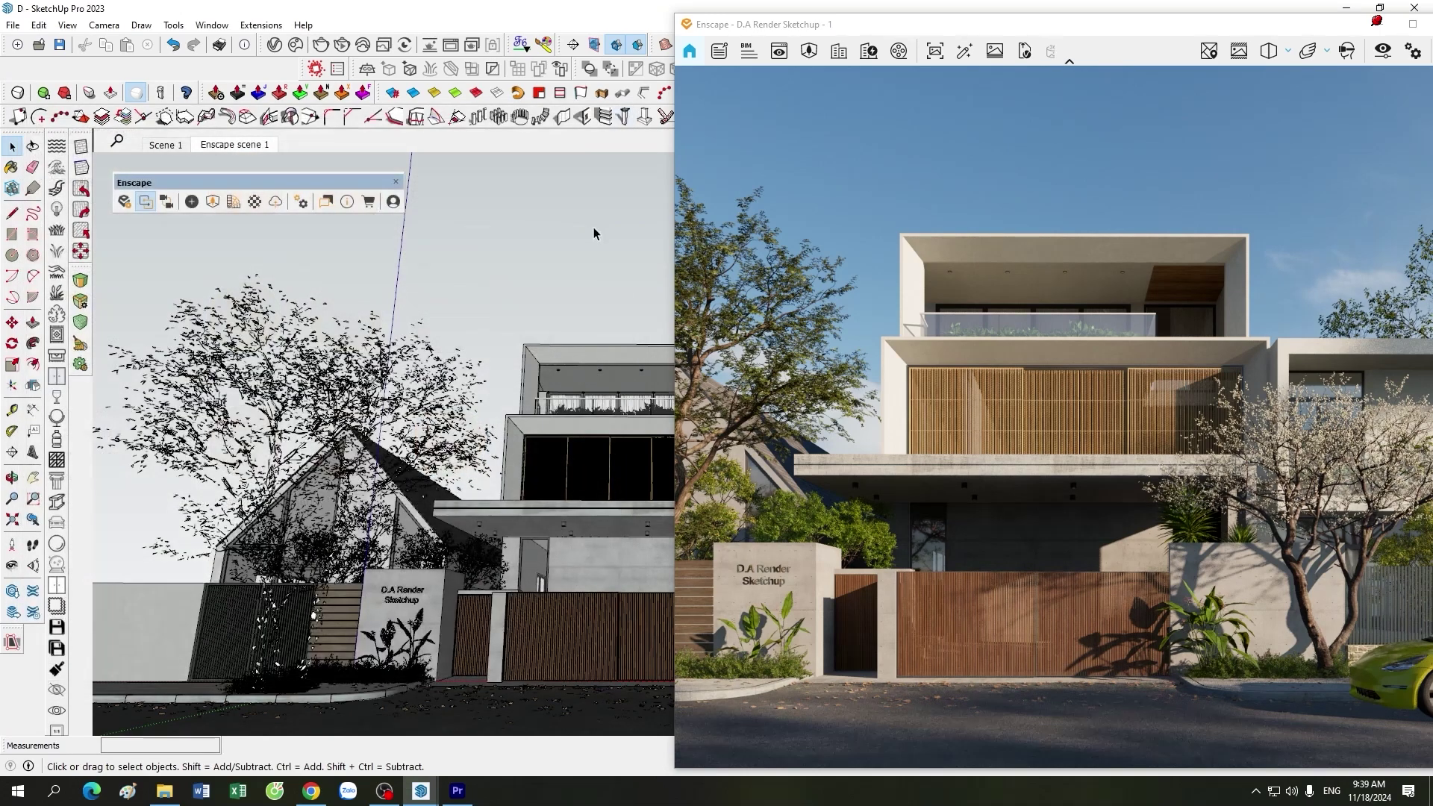
click(254, 201)
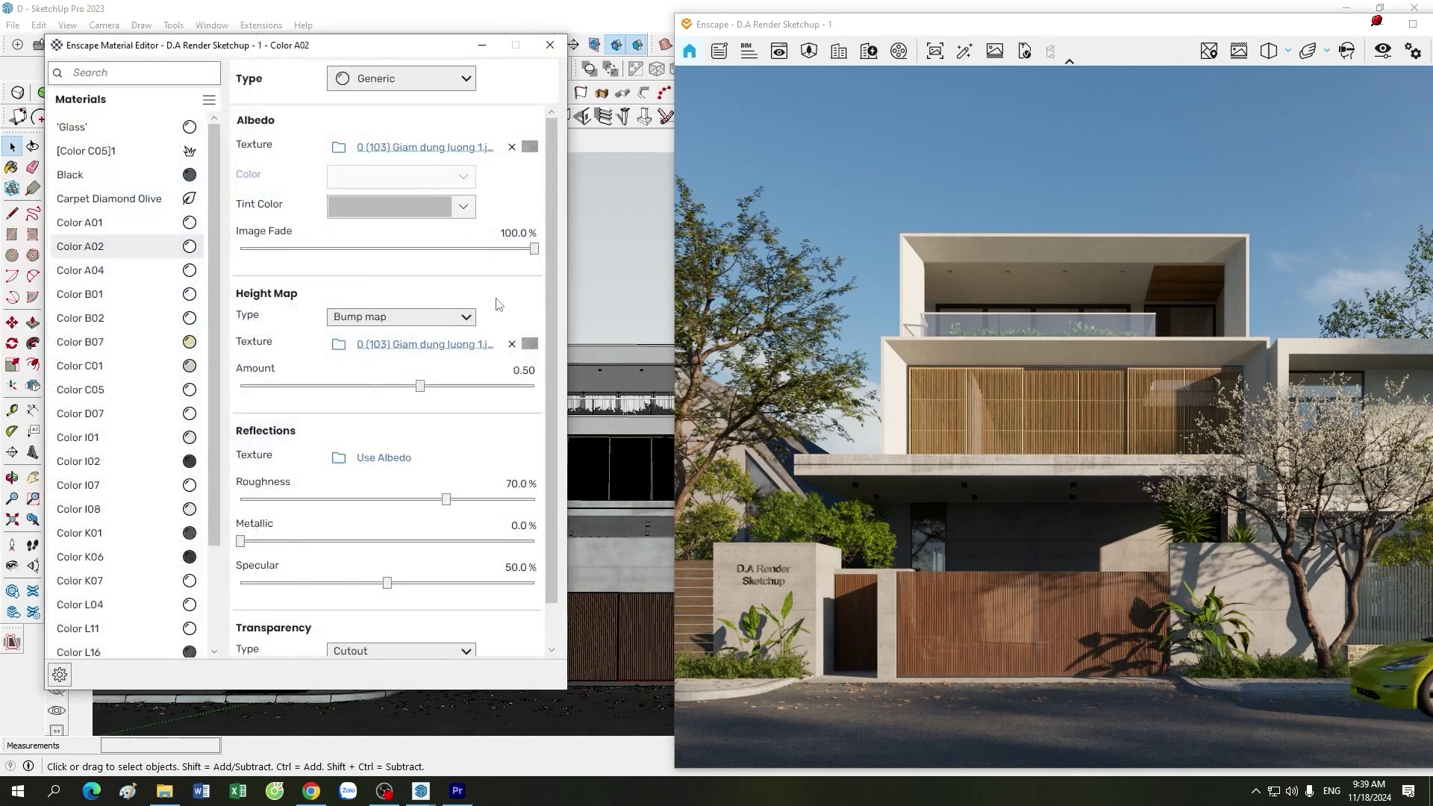
drag(334, 54, 347, 60)
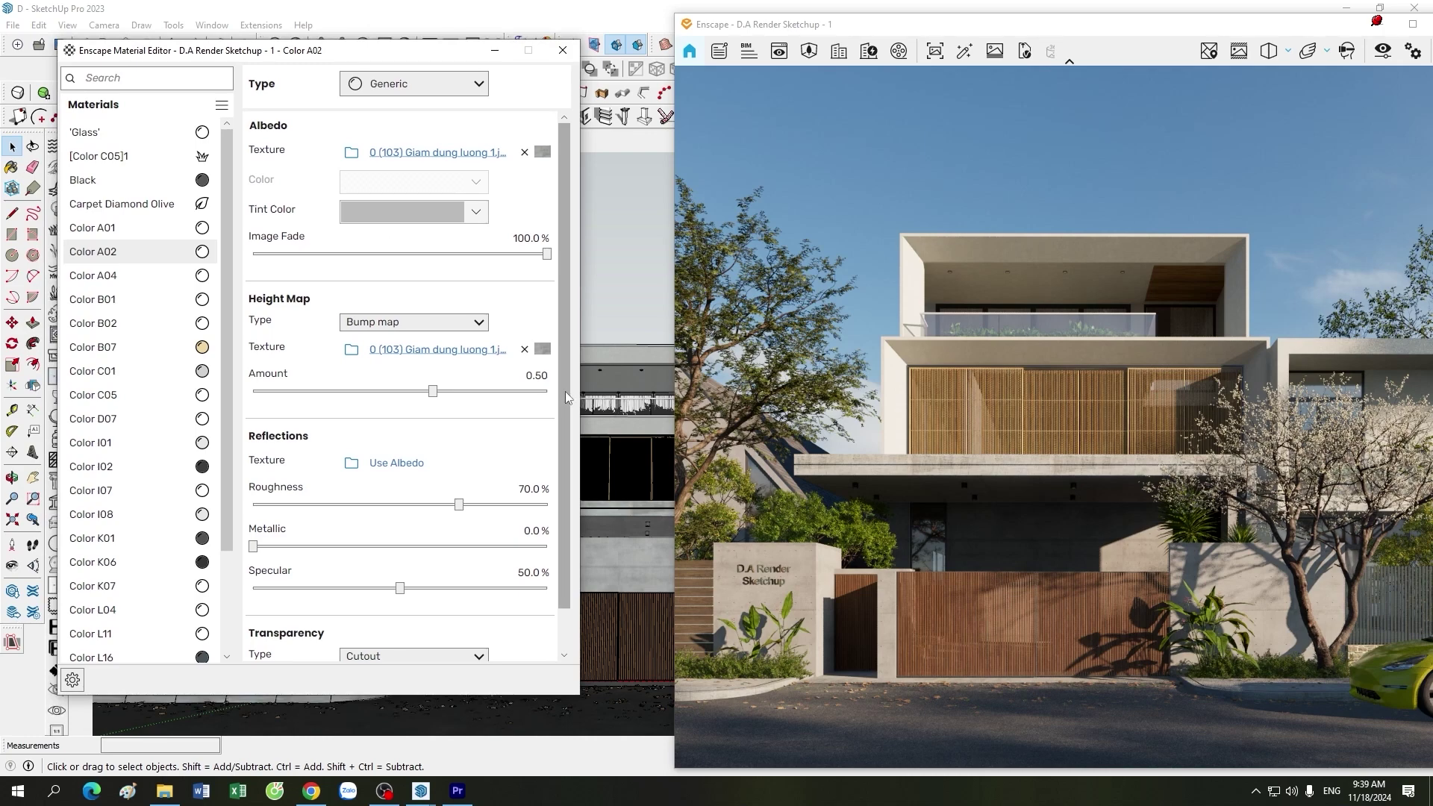
scroll(578, 505, down, 1)
drag(406, 55, 420, 67)
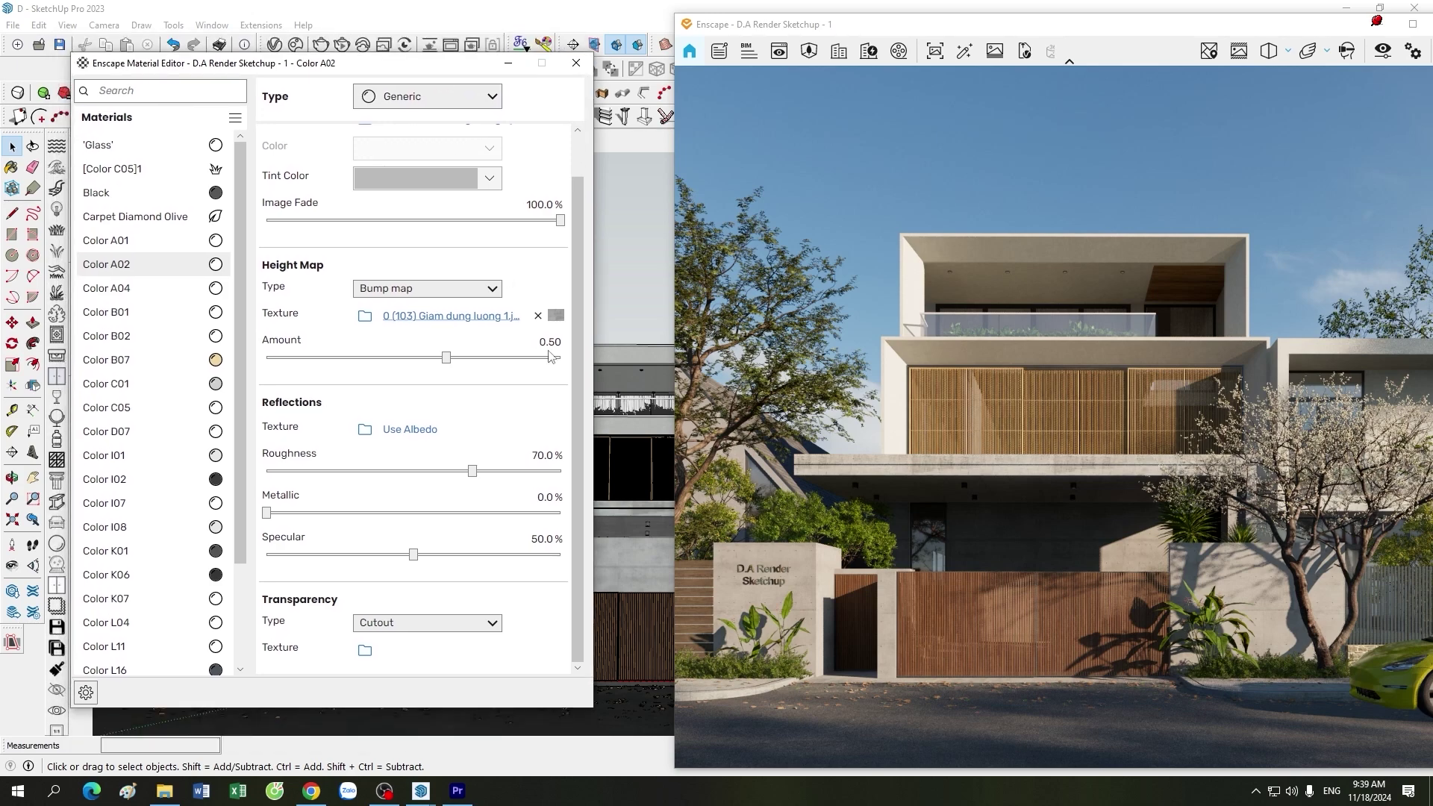
scroll(576, 358, up, 1)
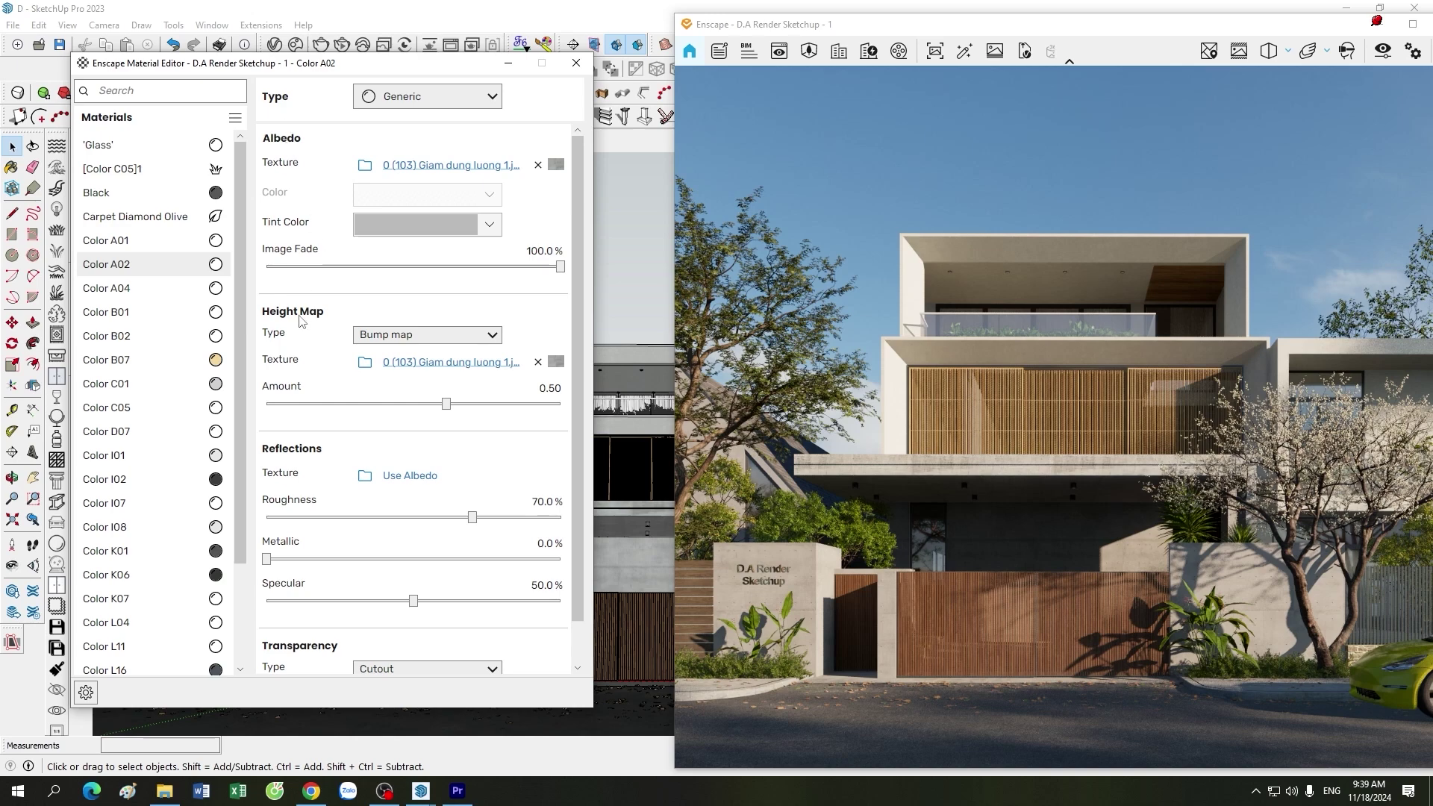
scroll(580, 510, down, 1)
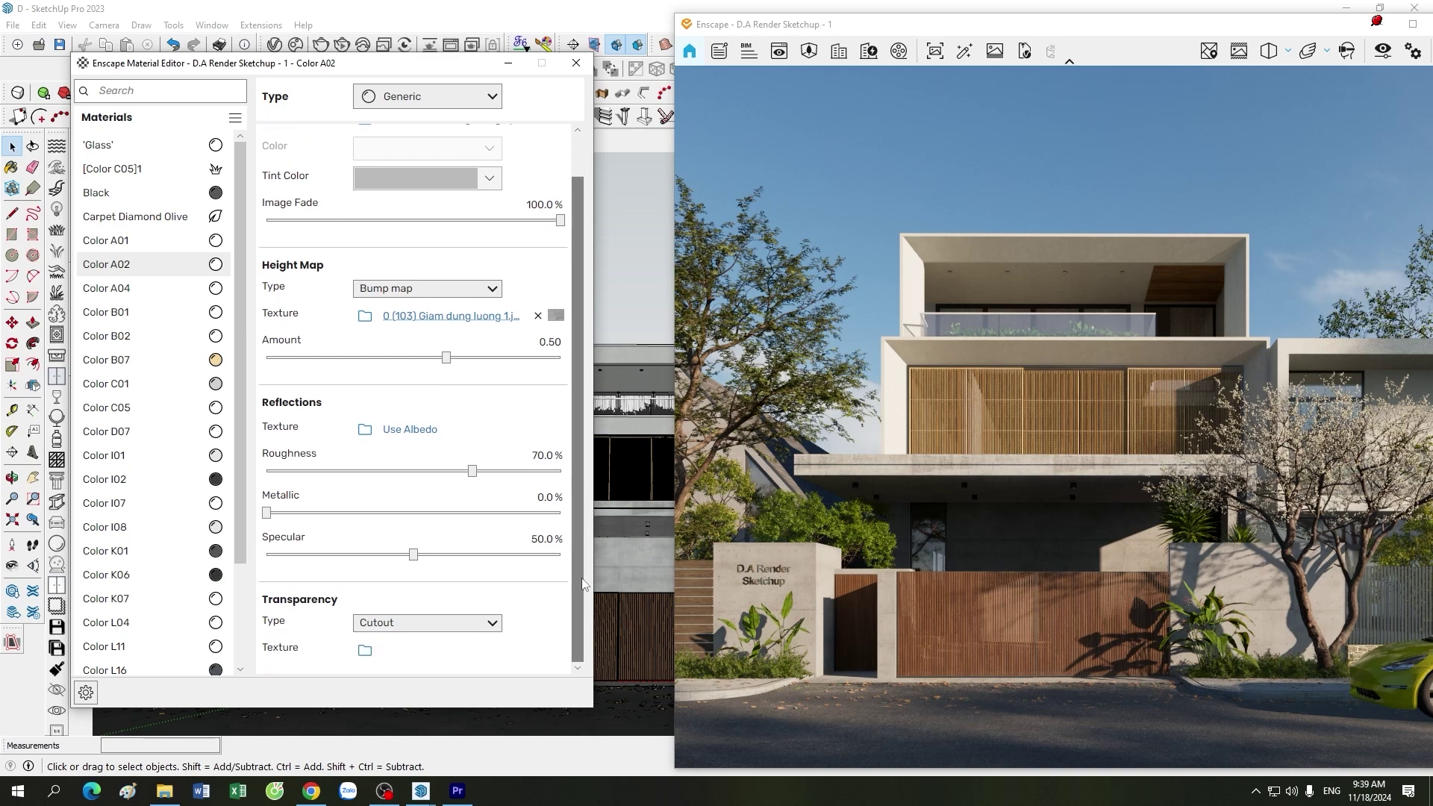
scroll(575, 561, up, 1)
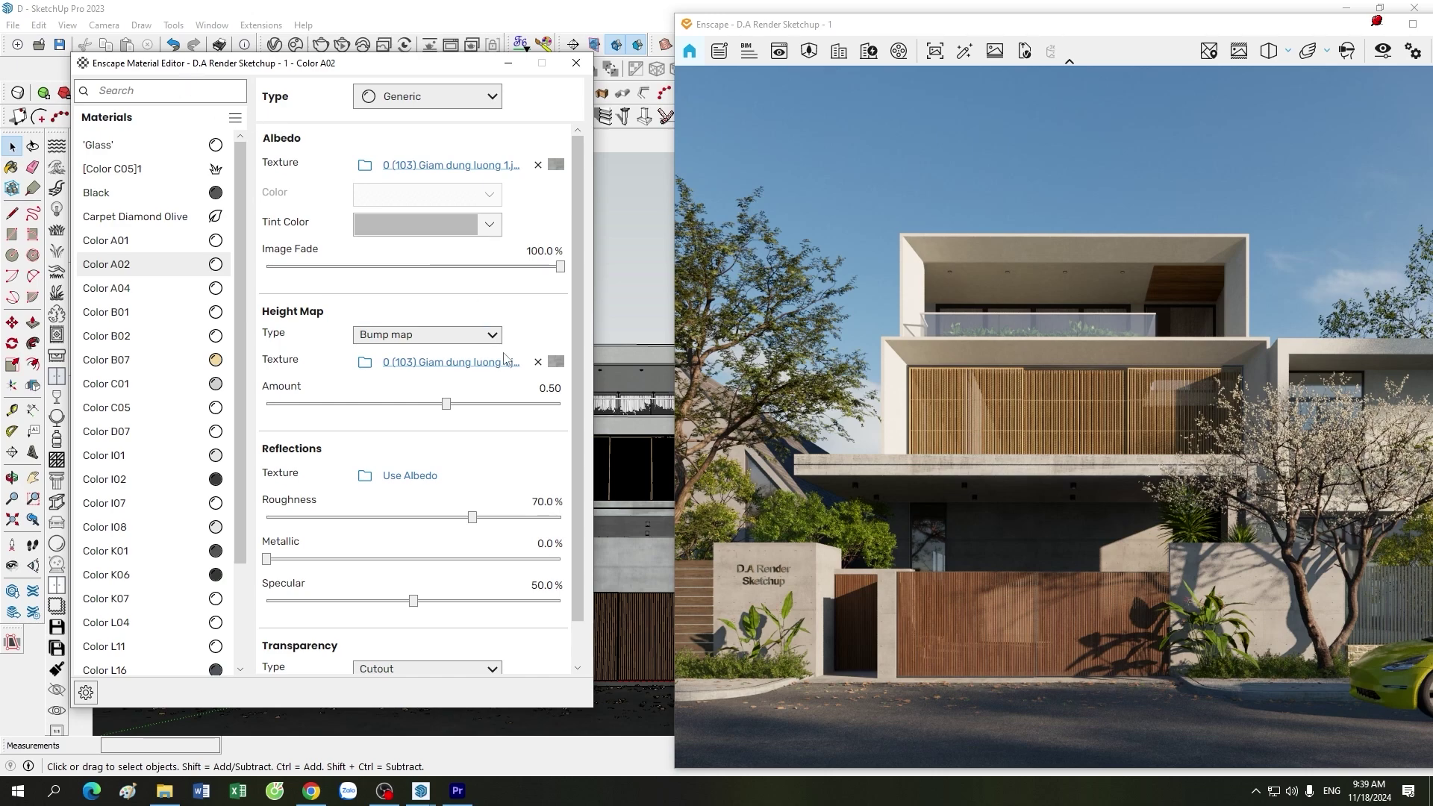
click(576, 62)
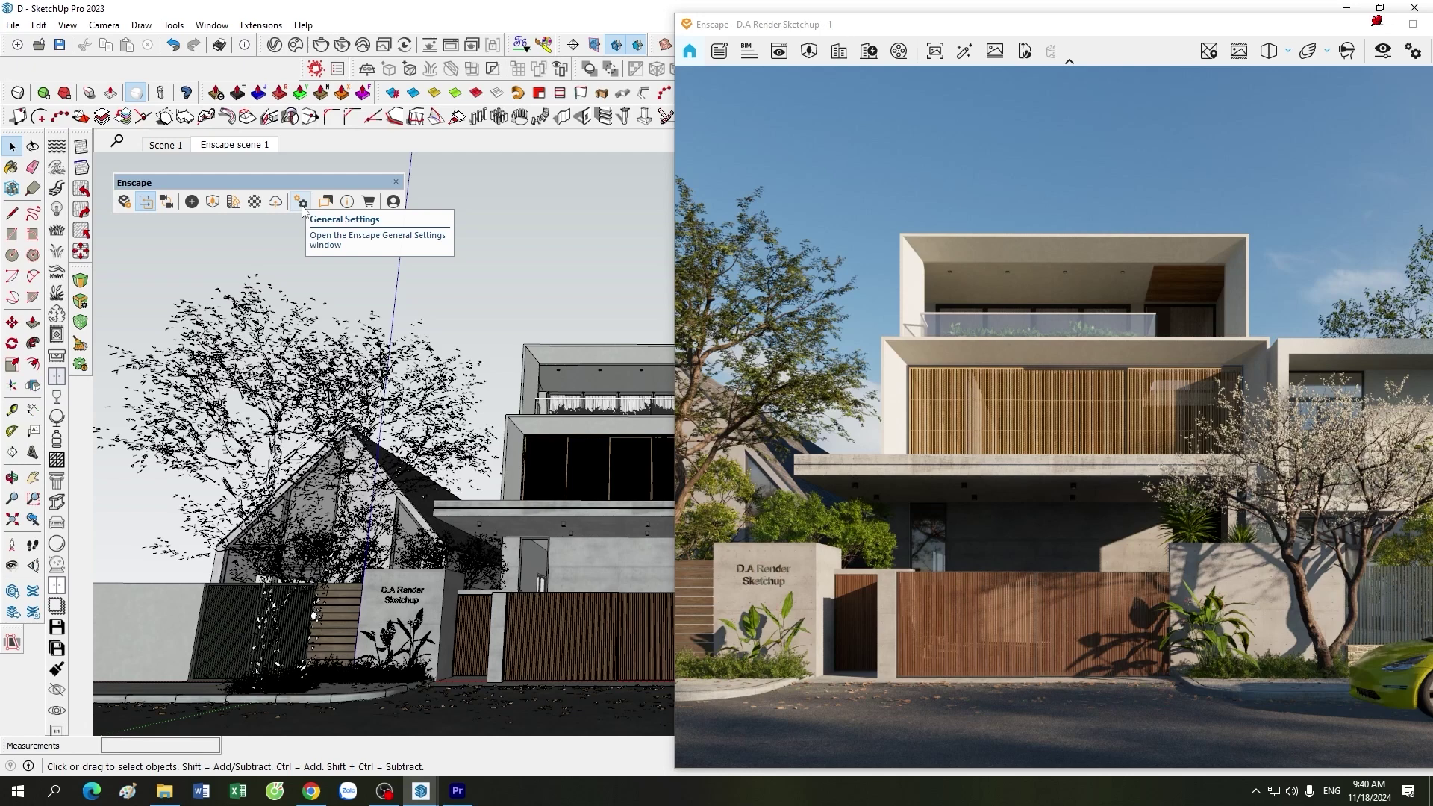
Open Enscape General Settings, move it left, and view Network and Preferences before returning to Rendering.
click(302, 209)
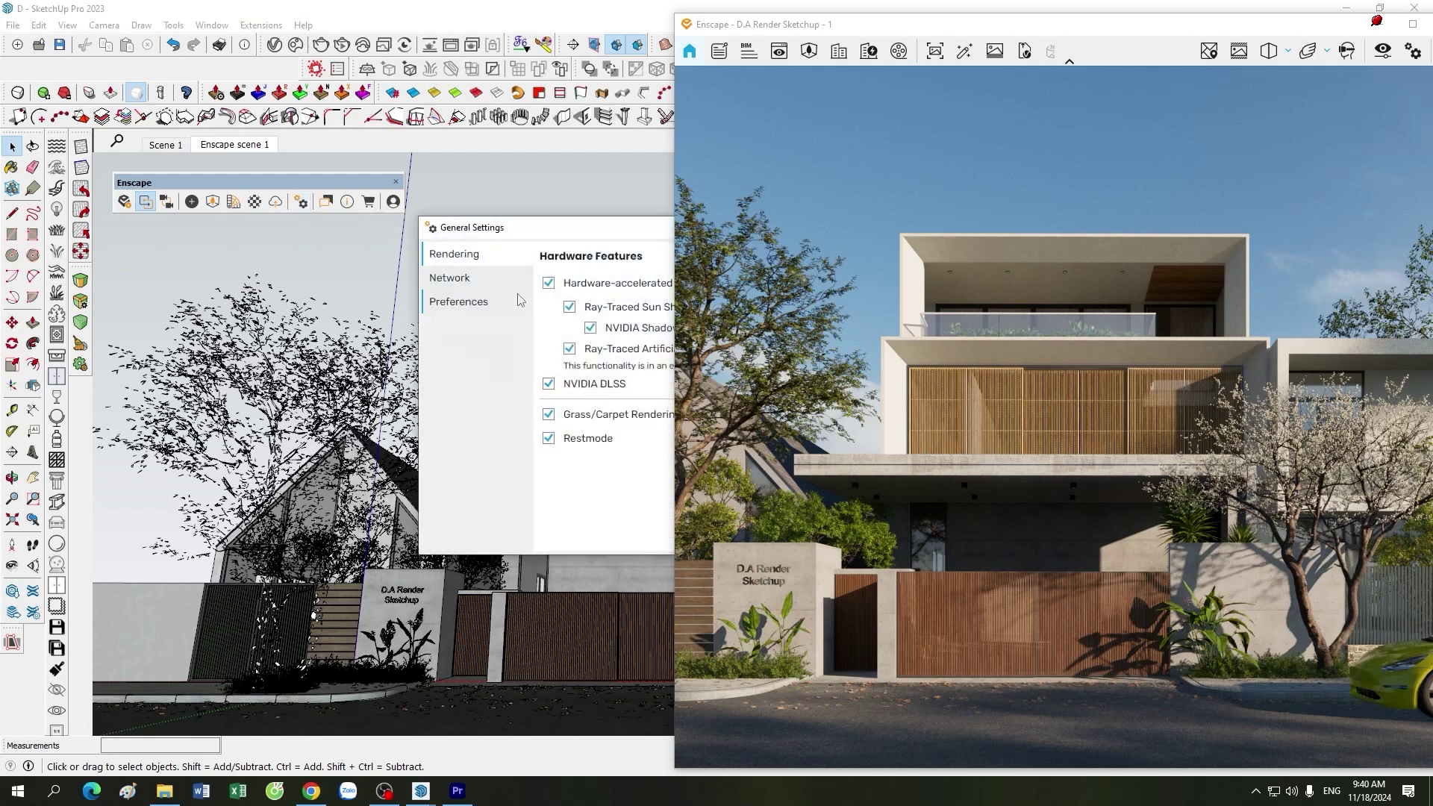
drag(543, 233, 186, 259)
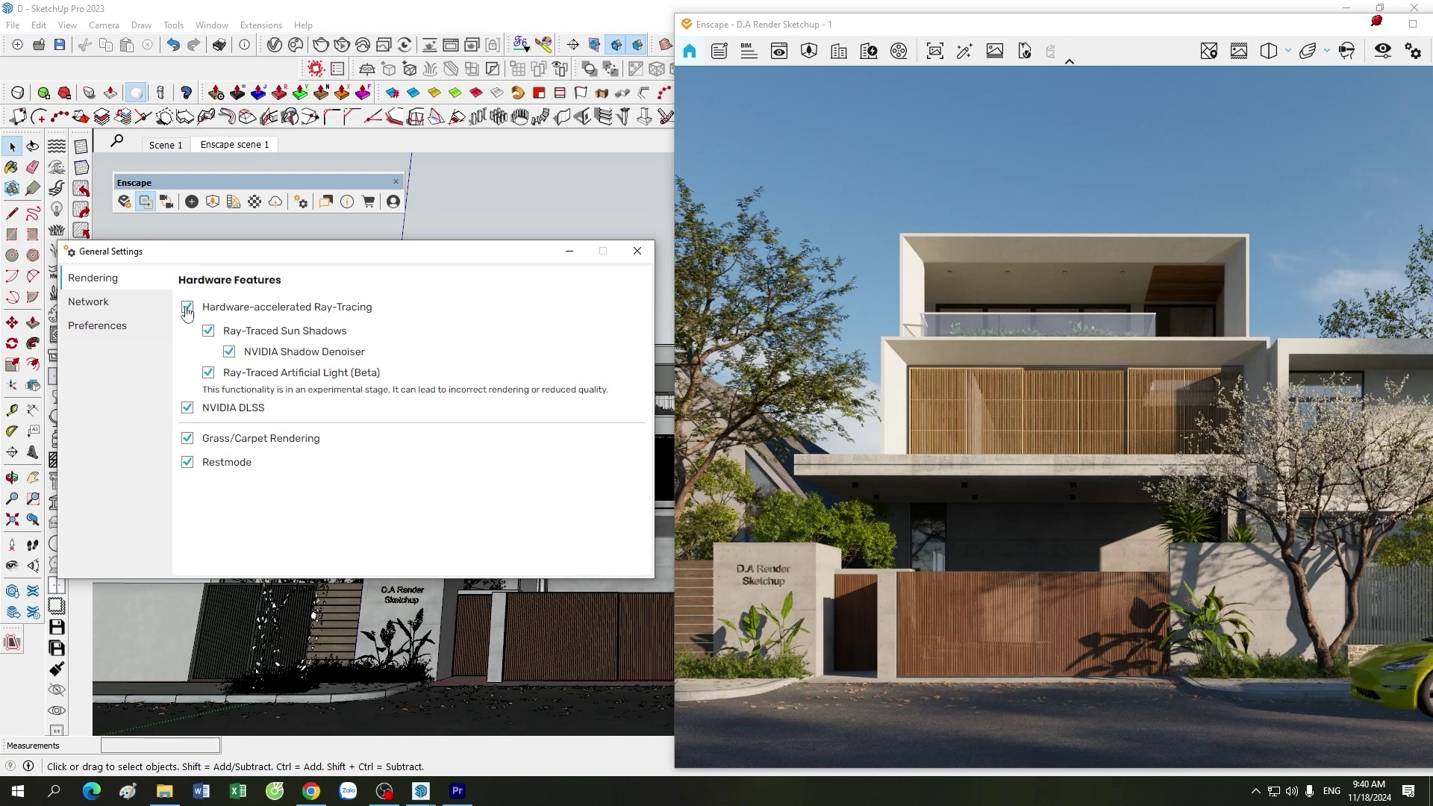
click(118, 305)
click(117, 335)
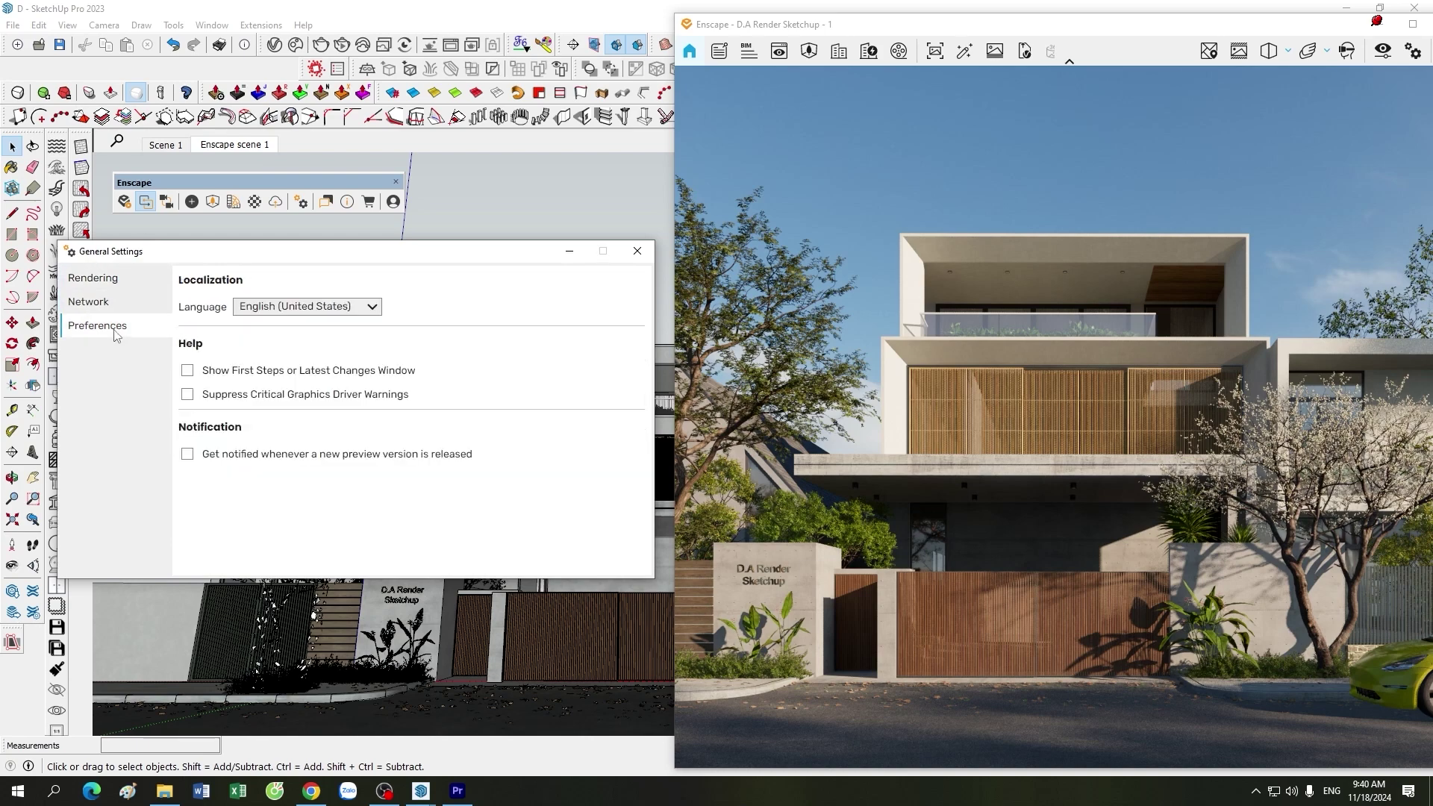
click(123, 334)
click(128, 282)
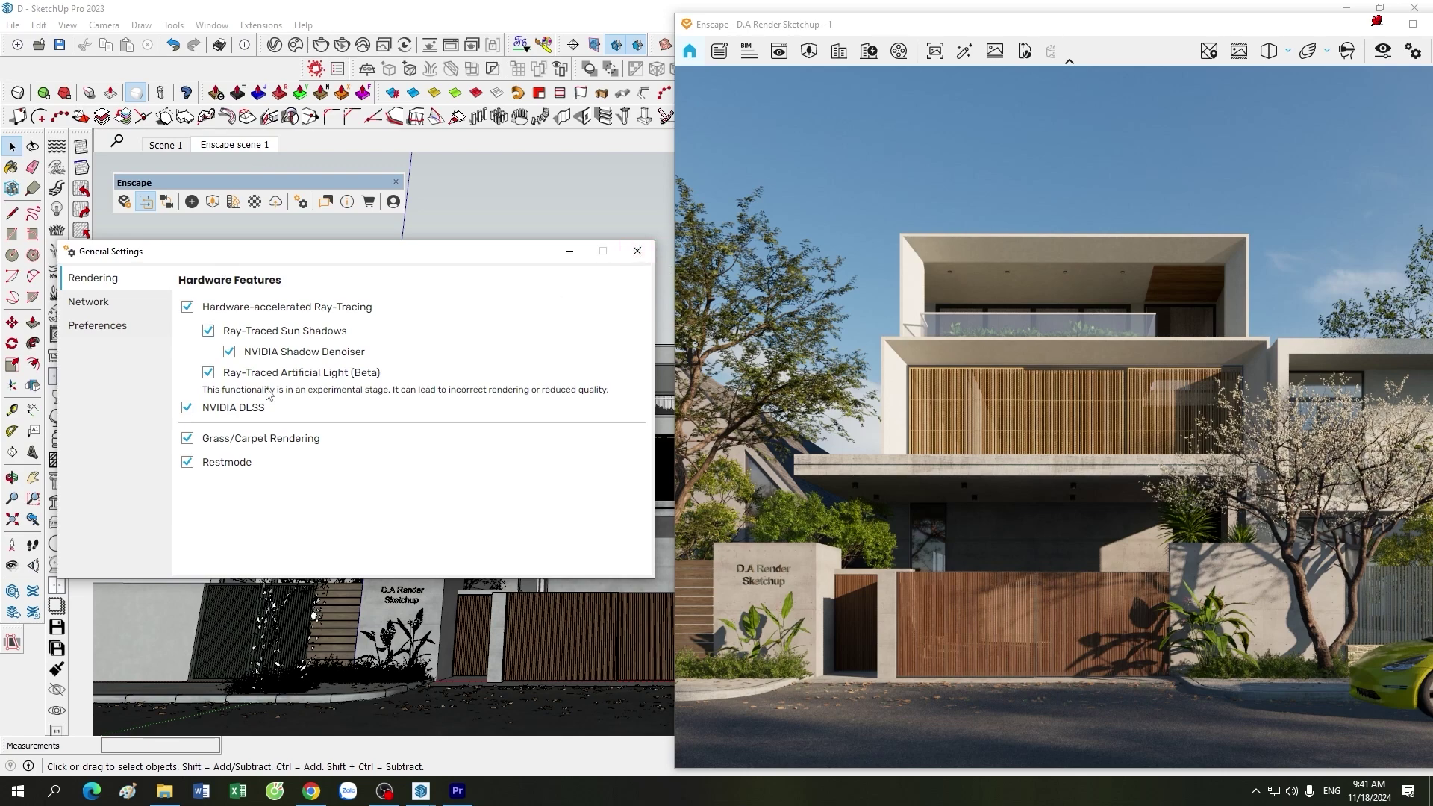
Close the Enscape General Settings window.
click(638, 253)
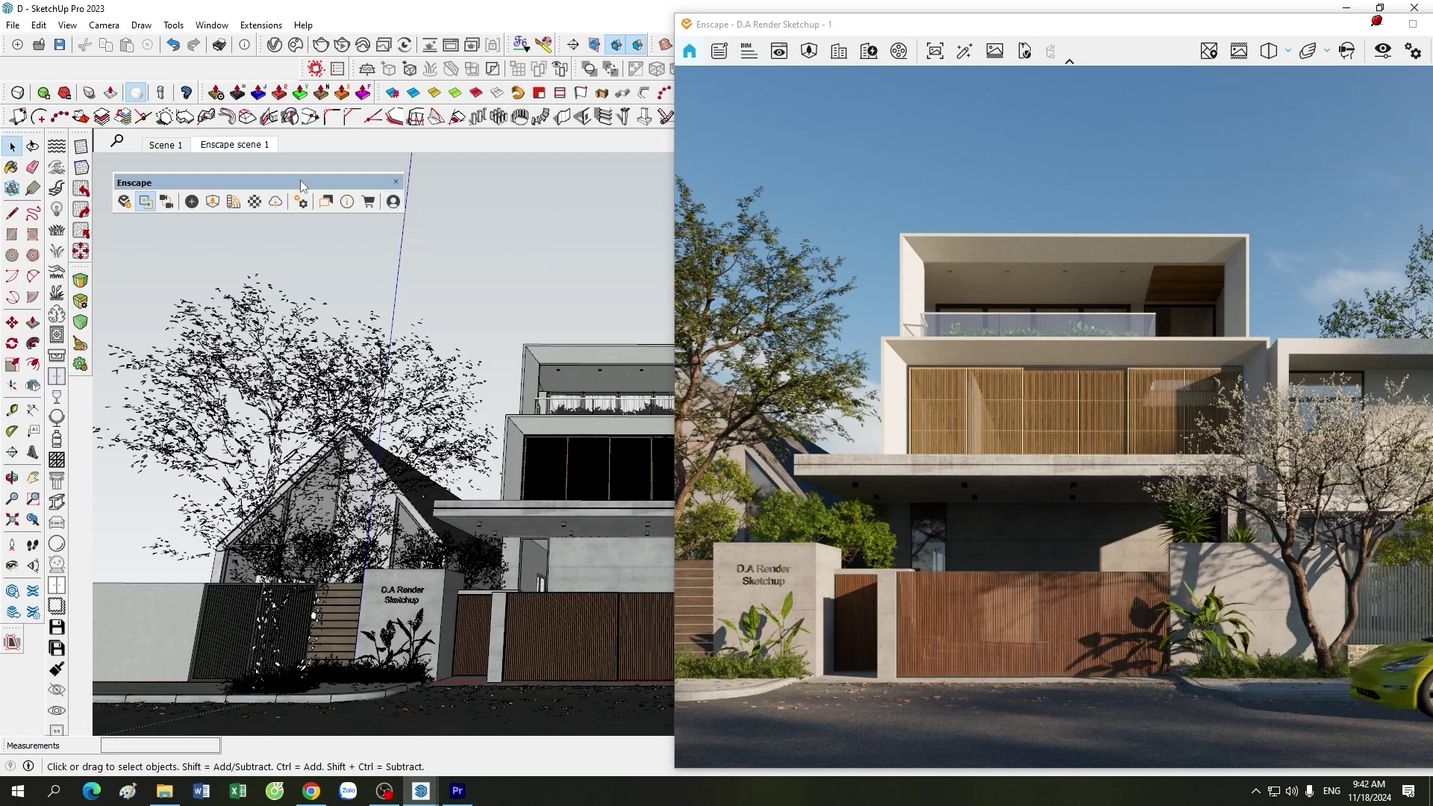
drag(301, 186, 298, 186)
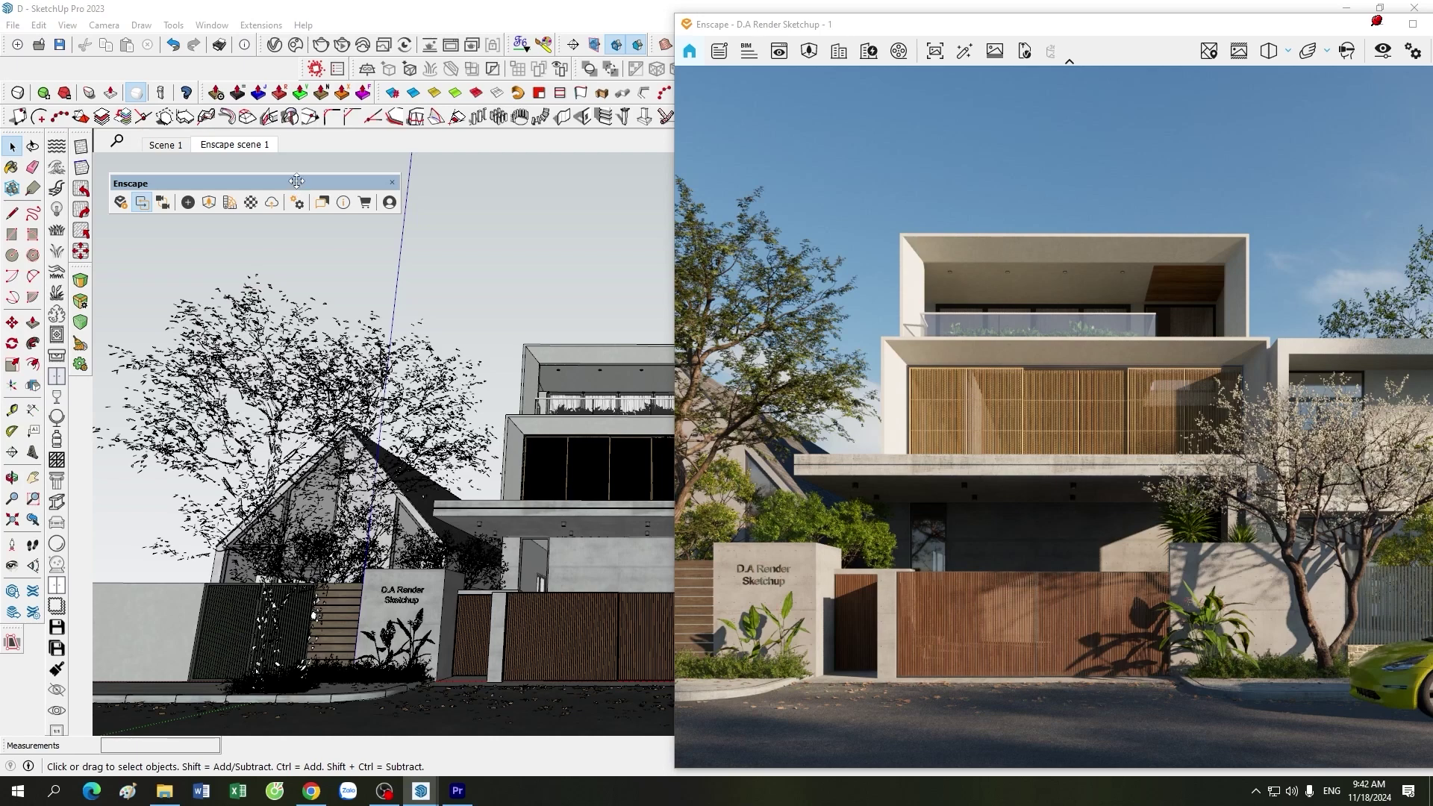
drag(297, 186, 297, 178)
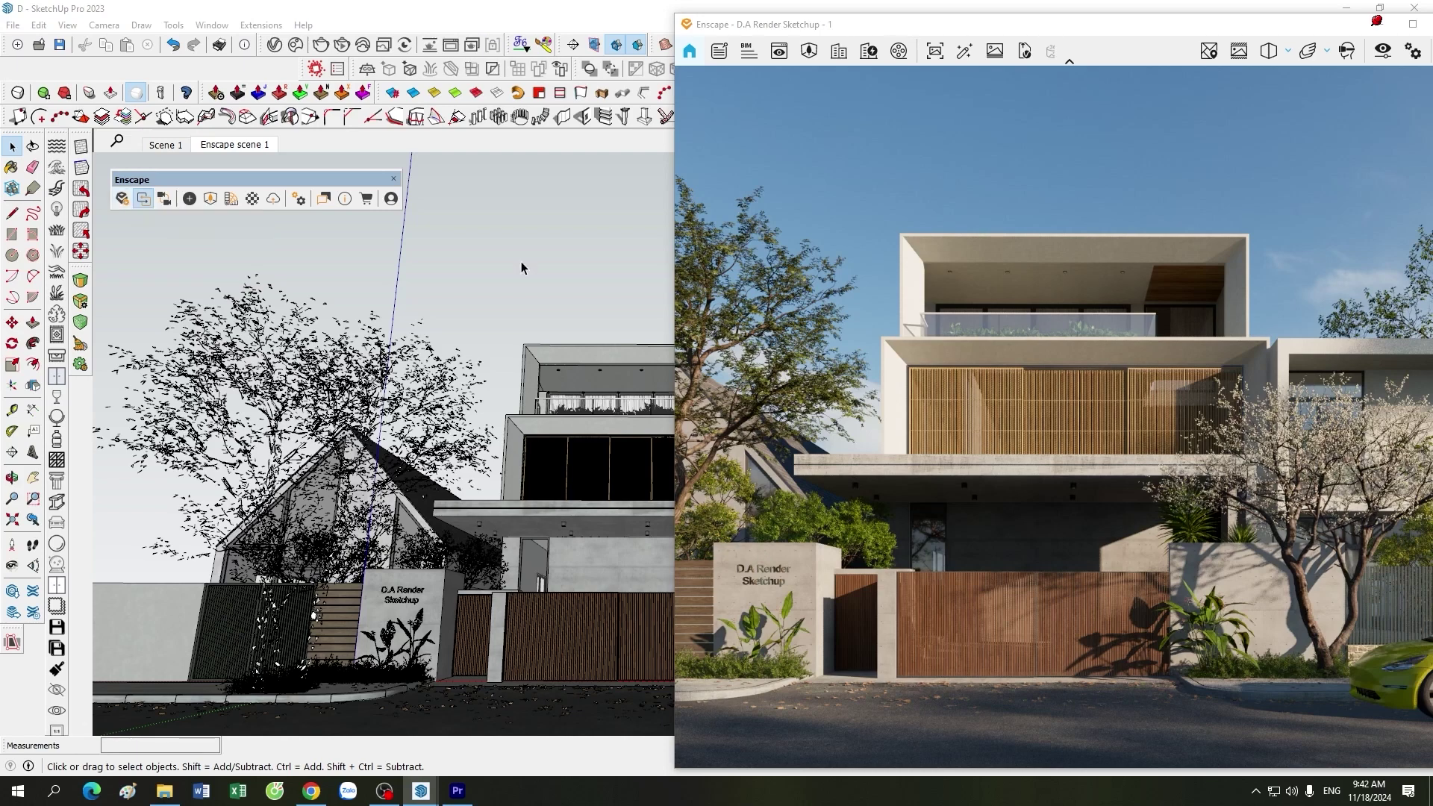
Unsnap the Enscape render window from the right half and shift it left over the model.
mouse_move(866, 26)
mouse_down()
mouse_move(773, 27)
mouse_move(818, 26)
mouse_up()
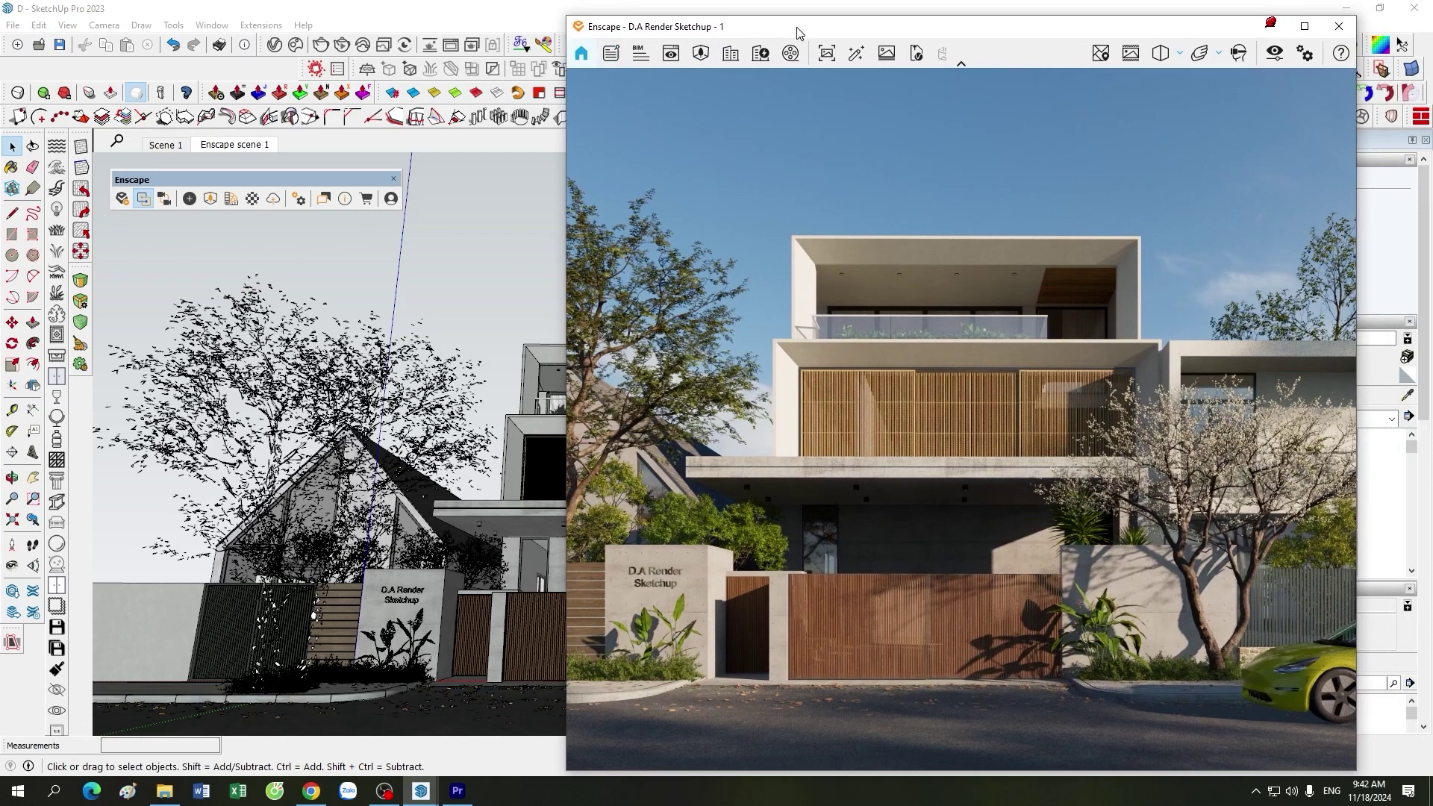